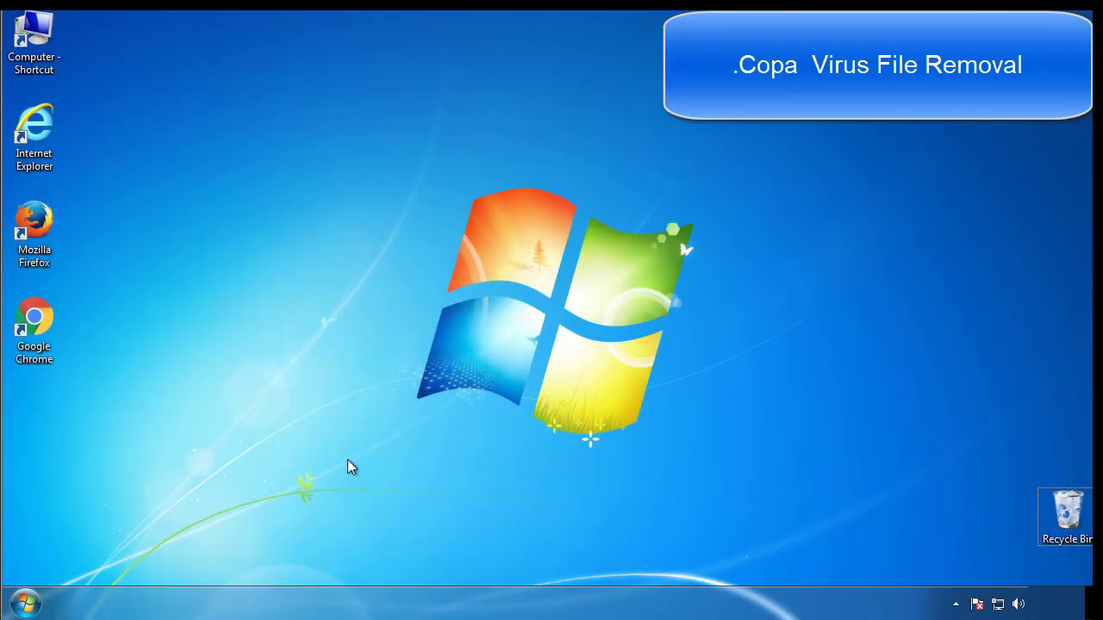
- Launch msconfig, enable Minimal Safe boot on the Boot tab, and restart into Safe Mode
left_click(30, 602)
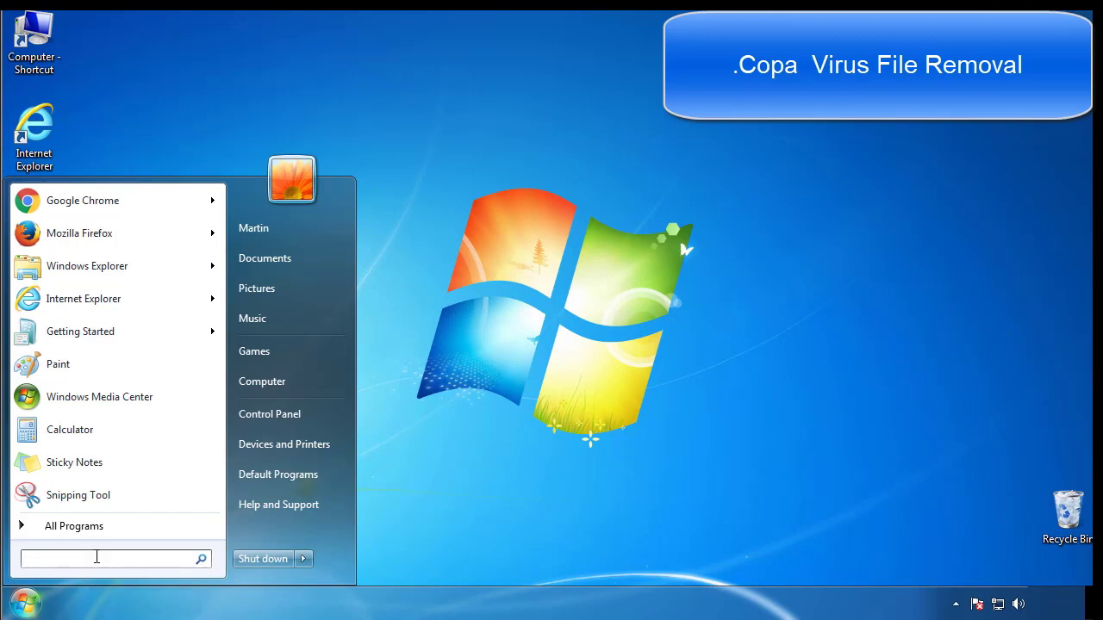
type("mscon")
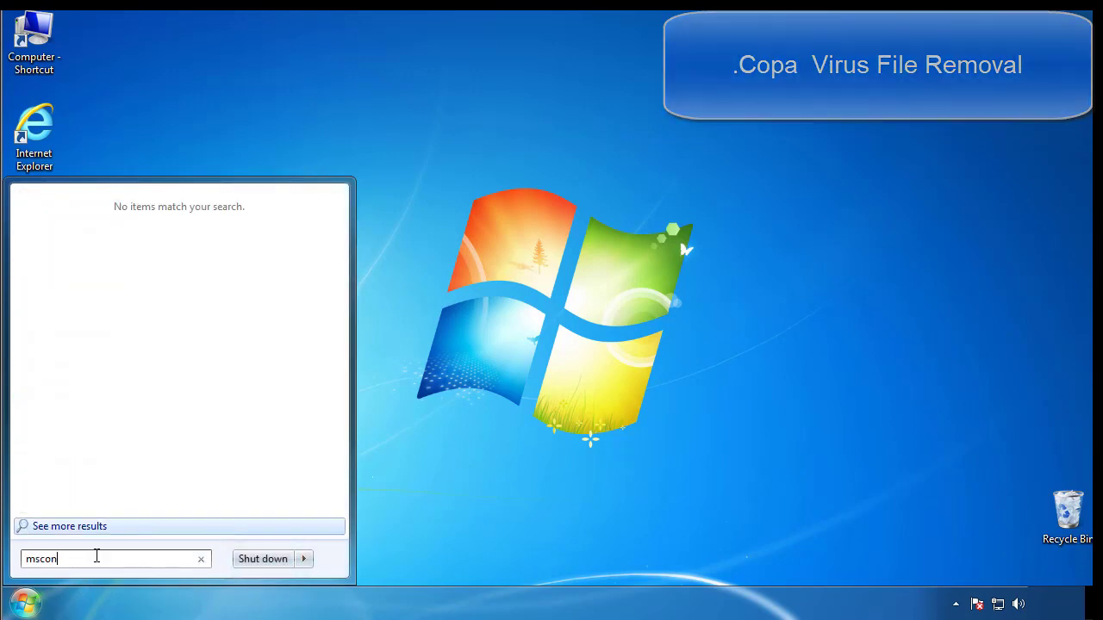
type("fig")
key("Return")
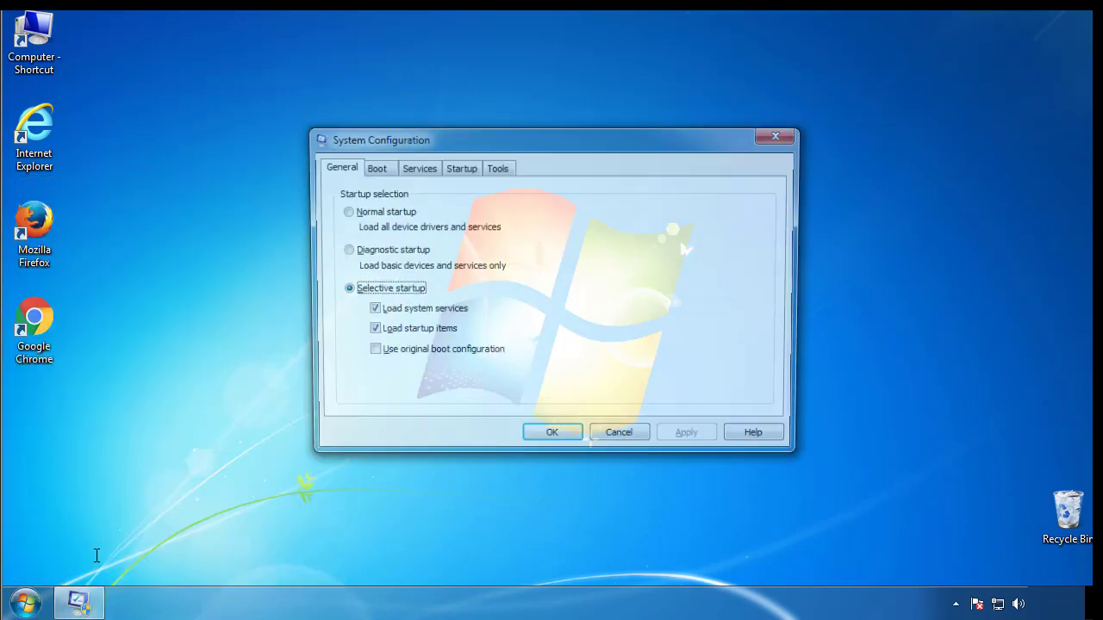
left_click(372, 169)
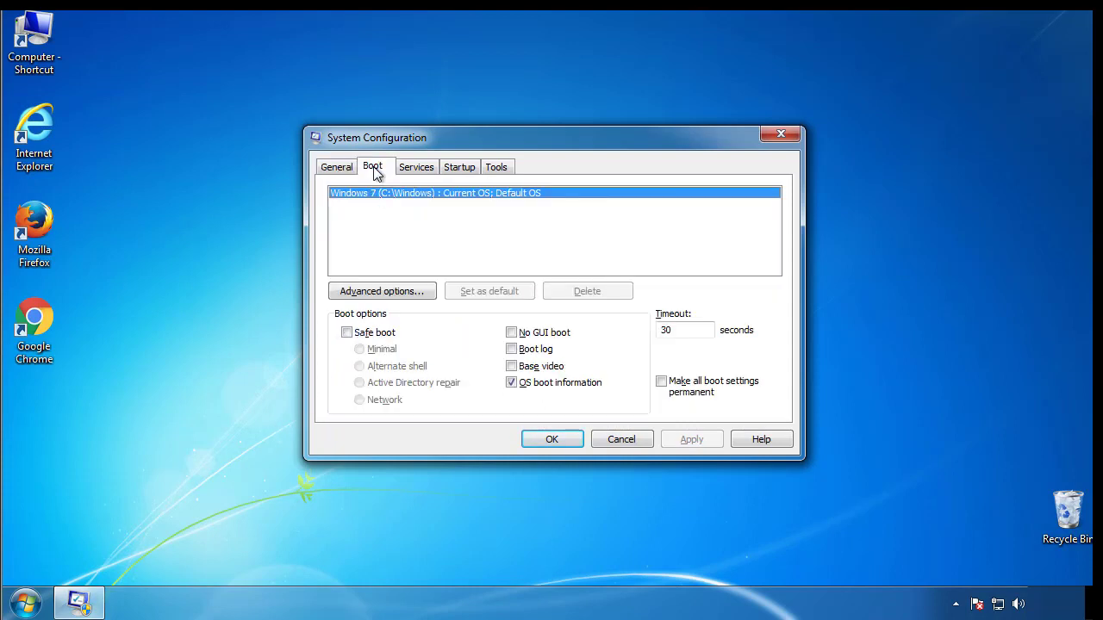
left_click(346, 333)
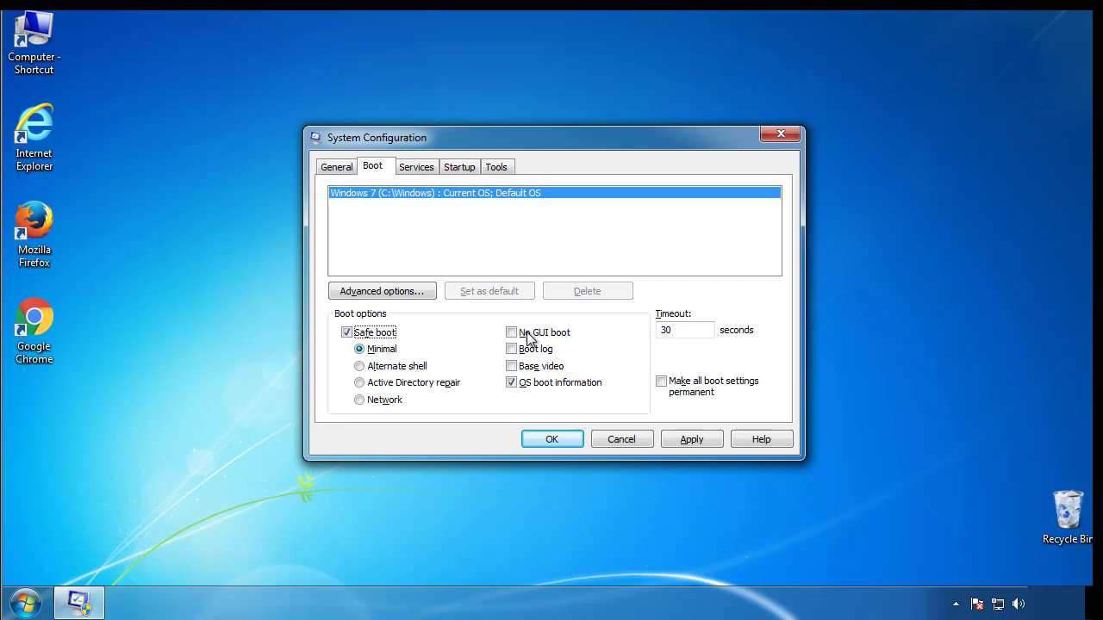
left_click(560, 440)
left_click(500, 336)
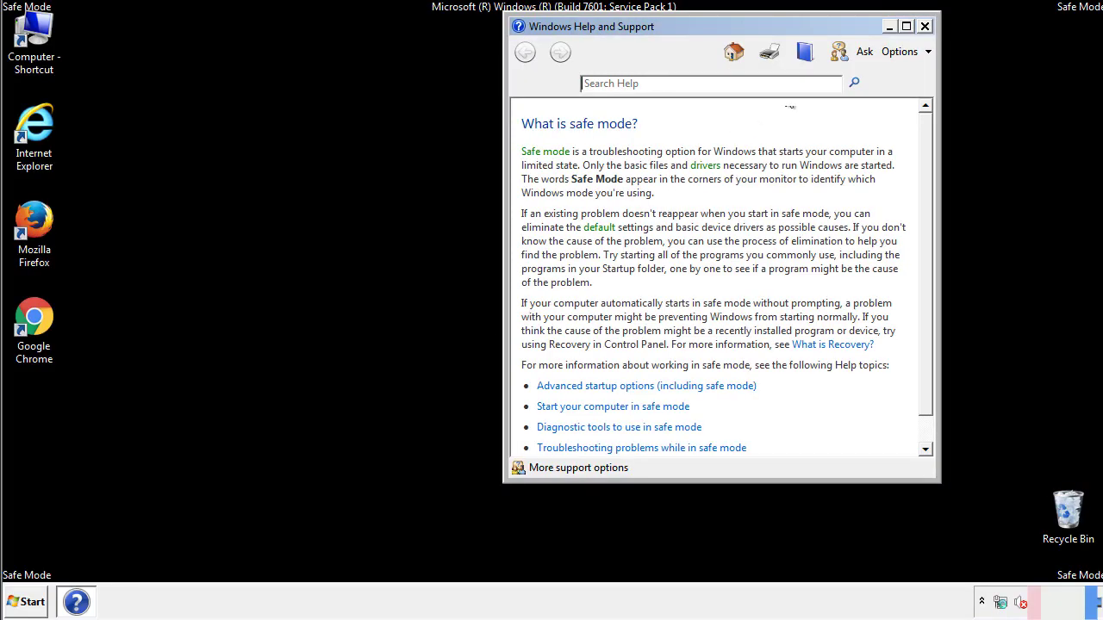
- Close Help and Support and set Folder Options to show hidden files, folders and drives
left_click(924, 26)
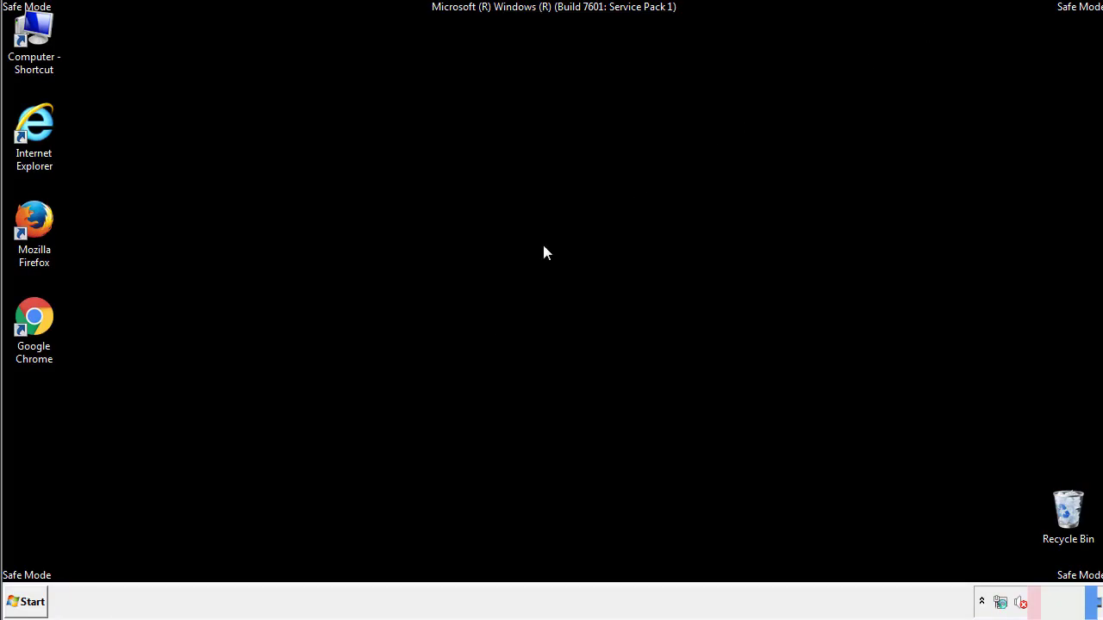
left_click(33, 600)
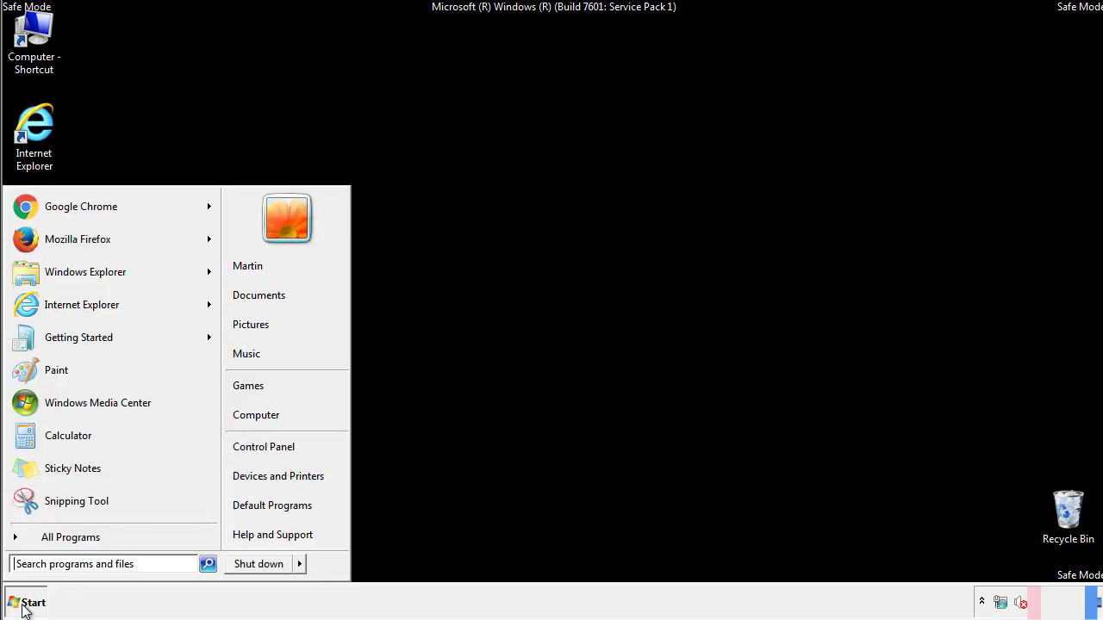
left_click(275, 445)
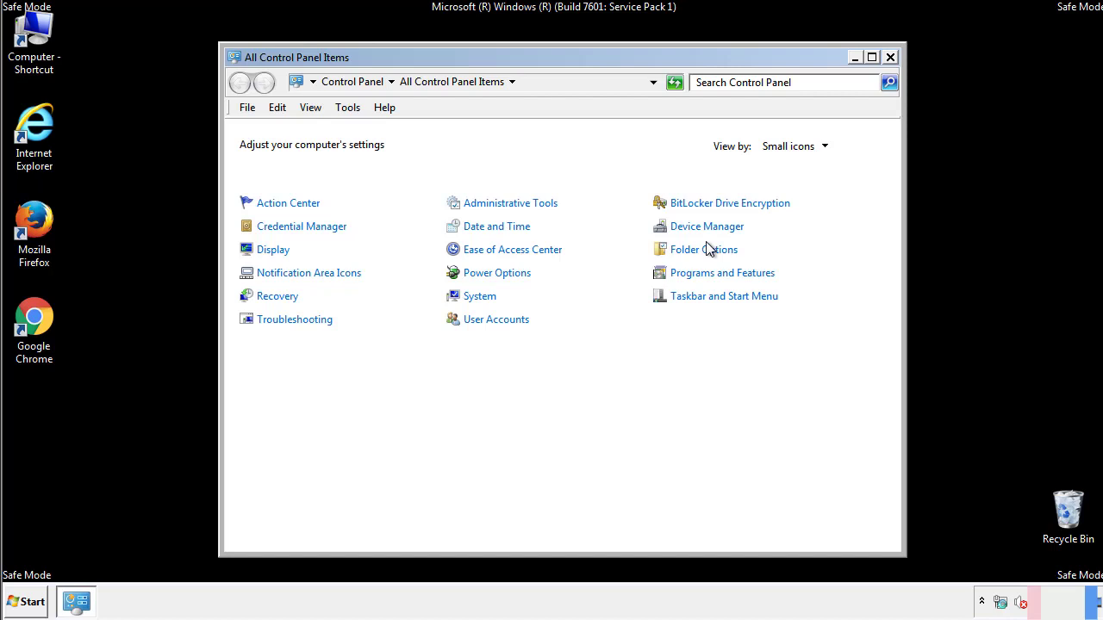
left_click(707, 252)
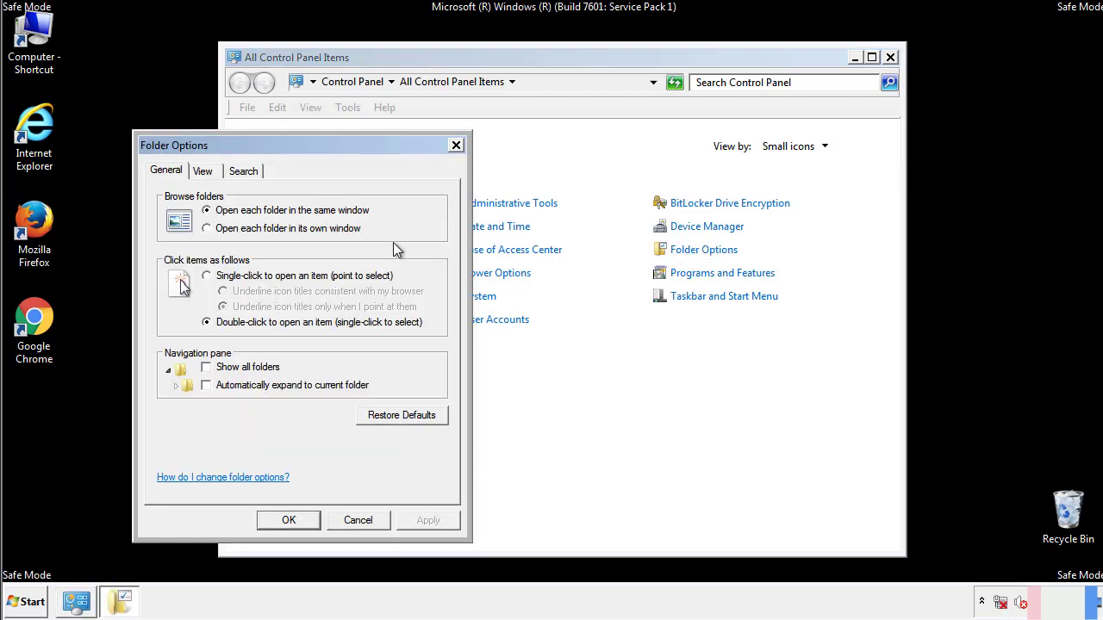
left_click(205, 174)
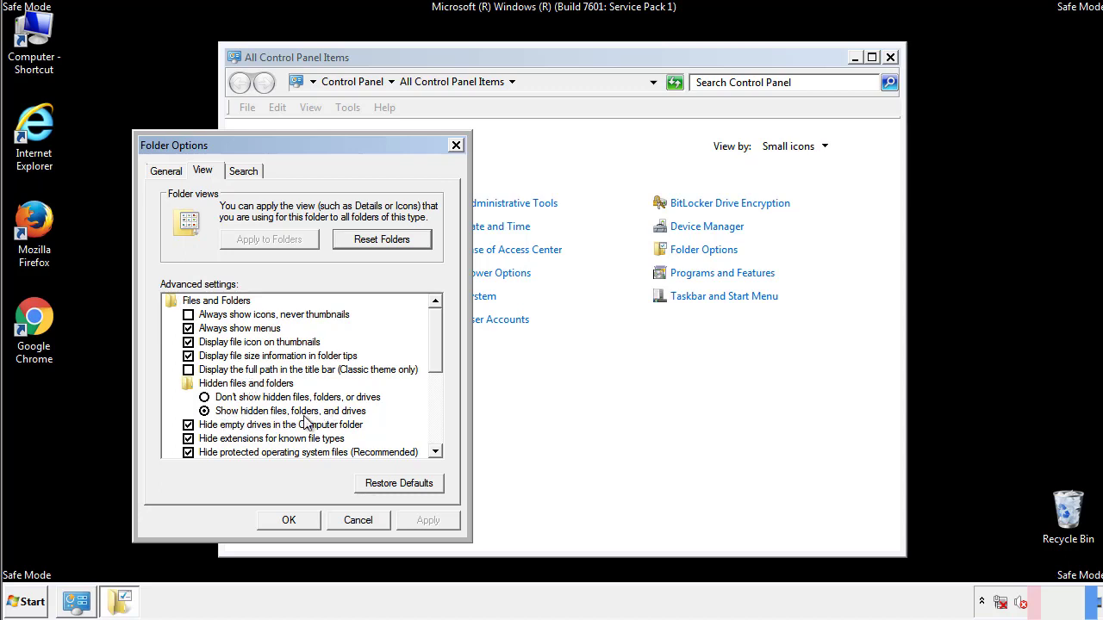
left_click(289, 519)
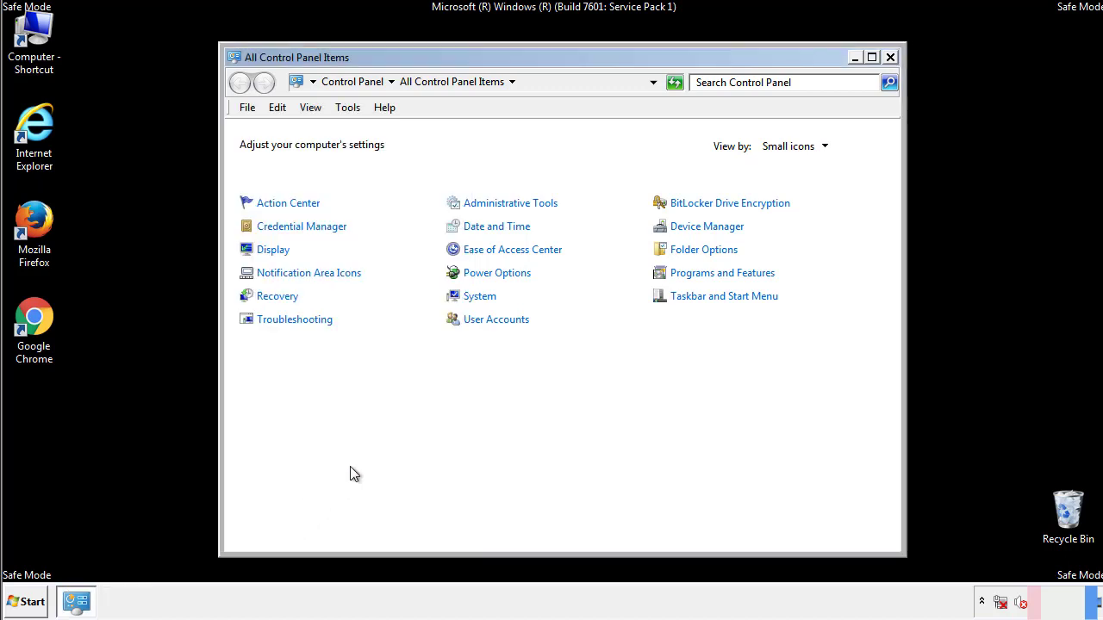
- Close Control Panel and open the Windows folder on Local Disk (C:)
left_click(890, 57)
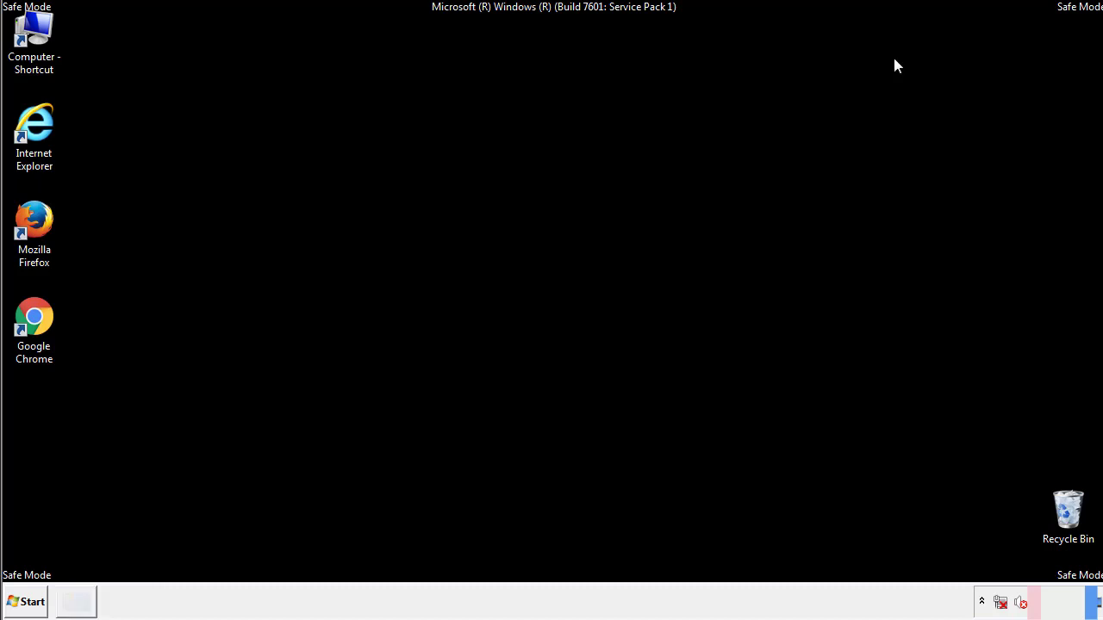
double_click(45, 30)
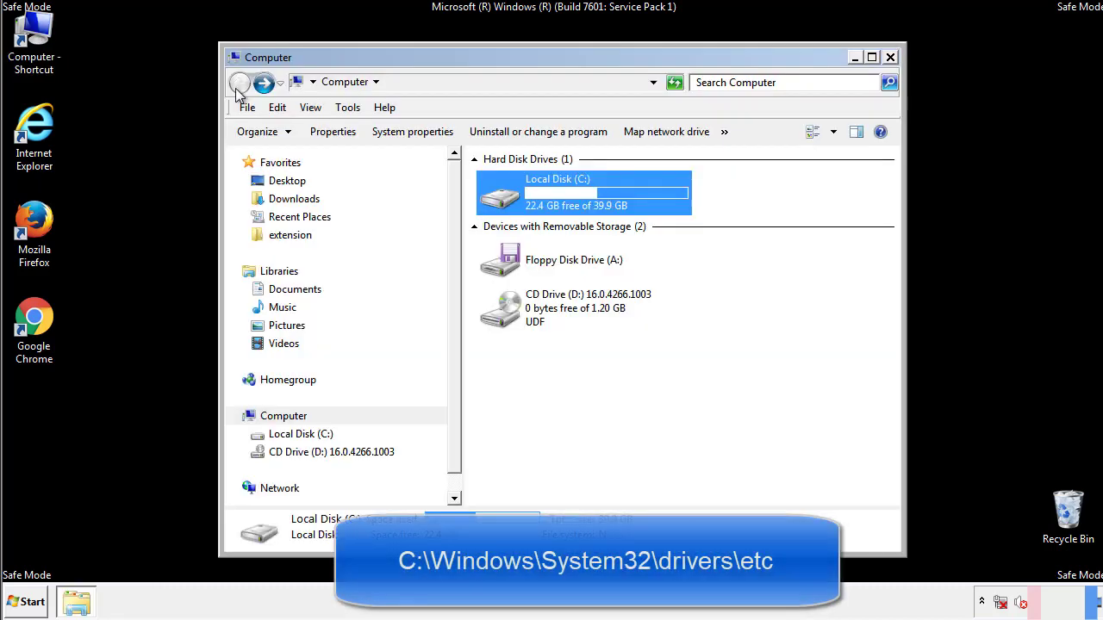
double_click(496, 193)
left_click(504, 317)
double_click(504, 317)
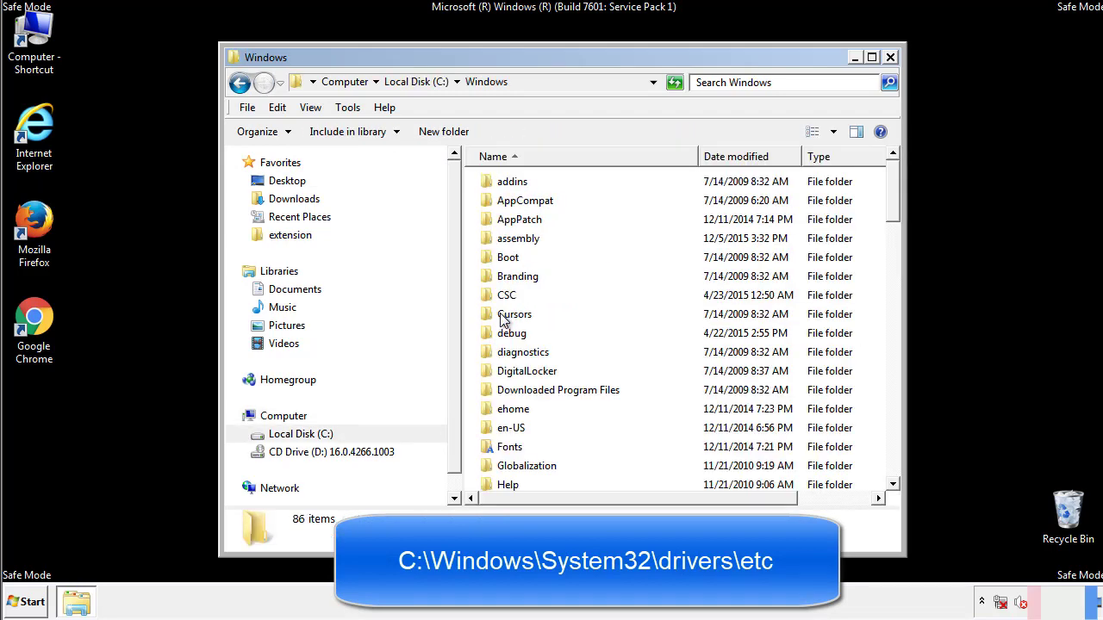
- Go from Windows through System32 and drivers into the etc folder
scroll(508, 391, "down", 2)
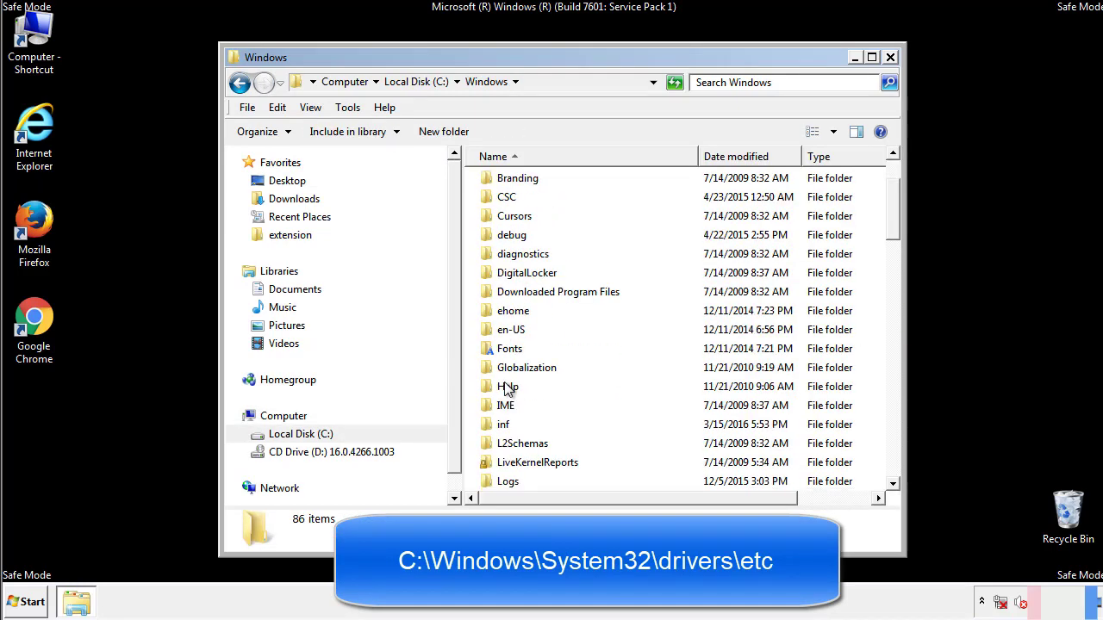
scroll(508, 390, "down", 2)
scroll(508, 390, "down", 2)
scroll(509, 391, "down", 3)
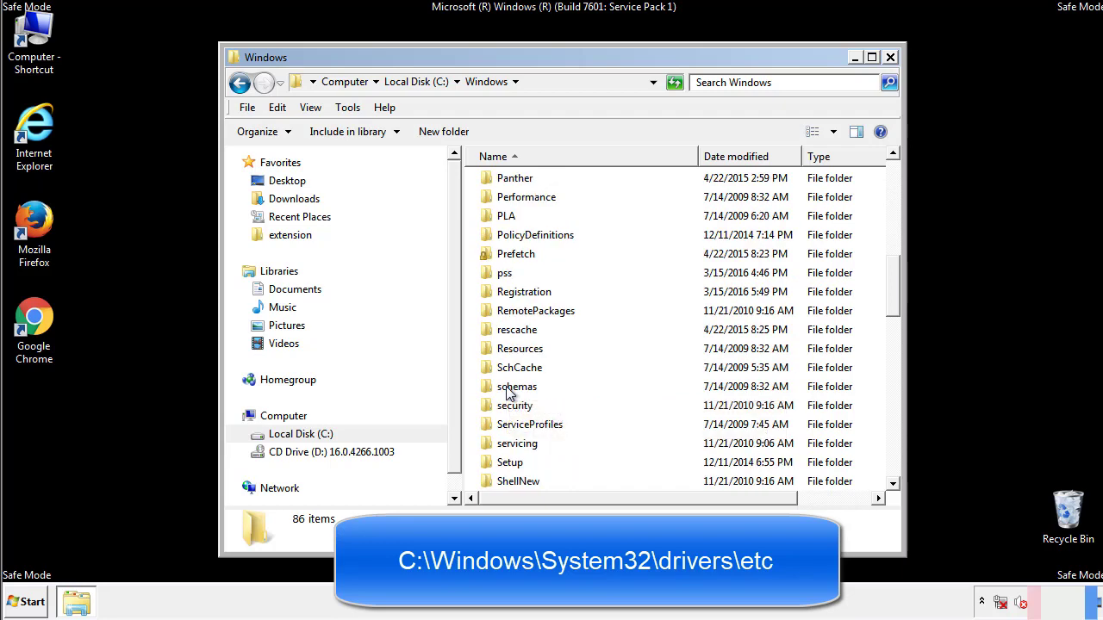
scroll(508, 392, "down", 2)
double_click(522, 447)
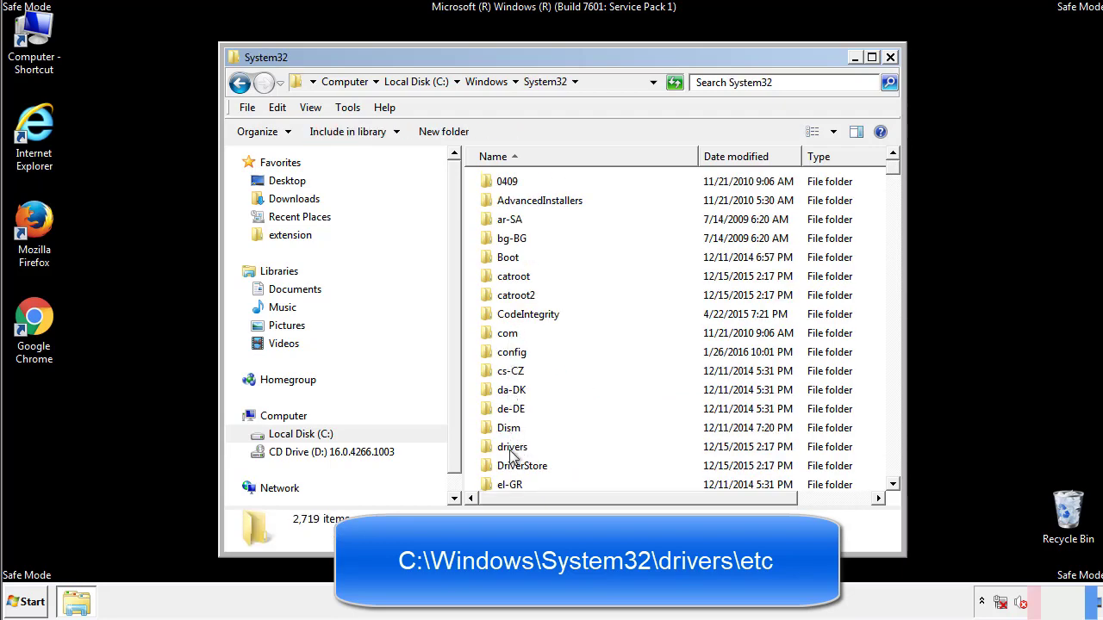
double_click(512, 448)
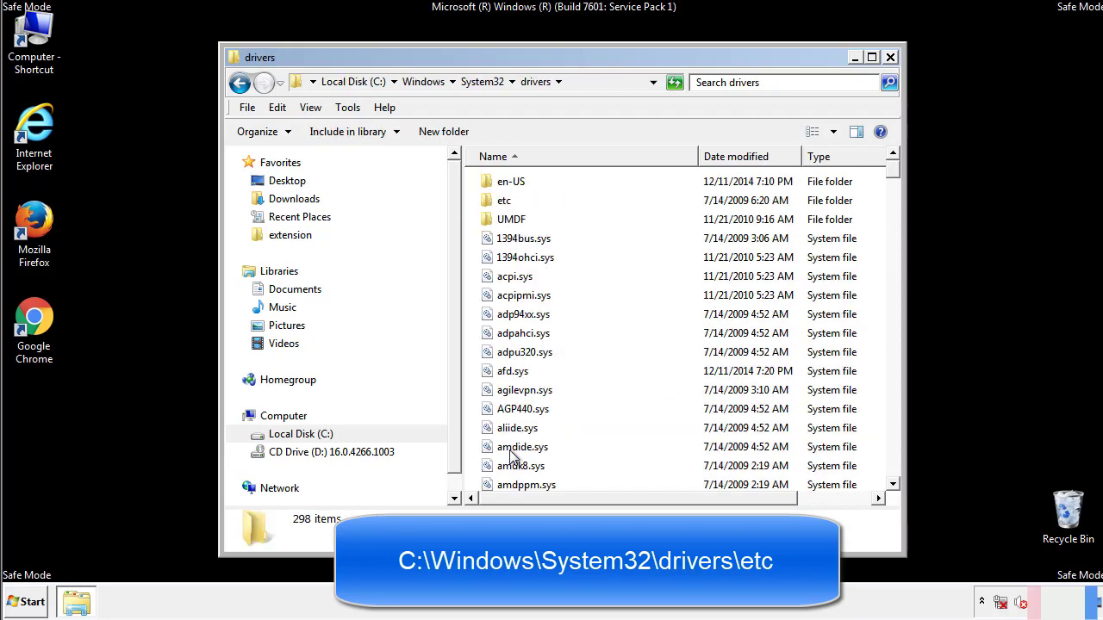
double_click(494, 205)
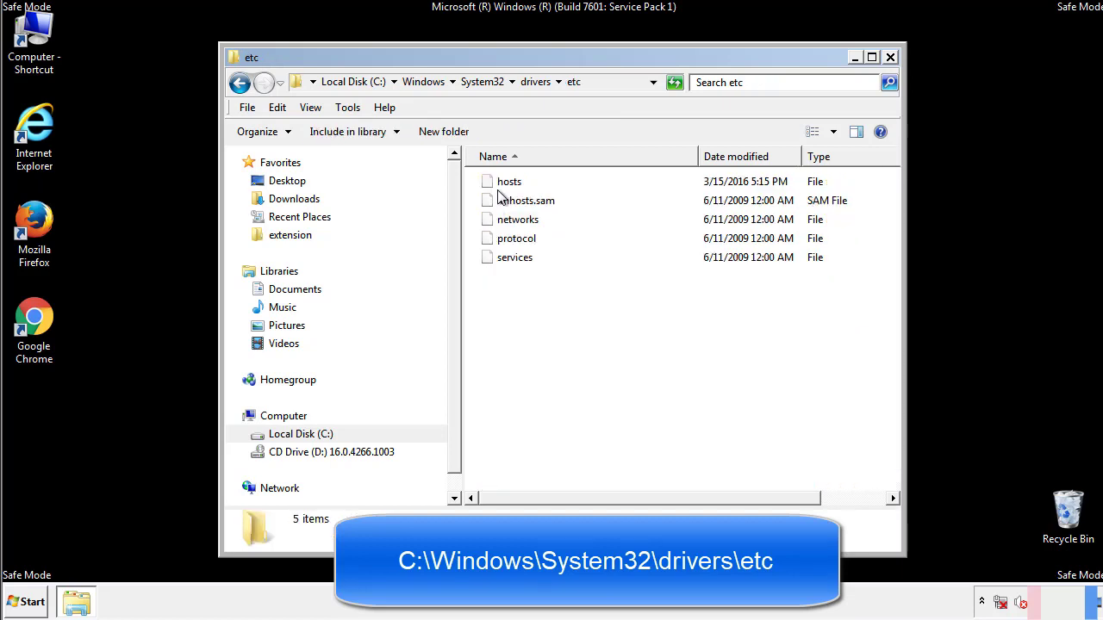
- Open the hosts file in Notepad and bring the whole window on screen
double_click(502, 184)
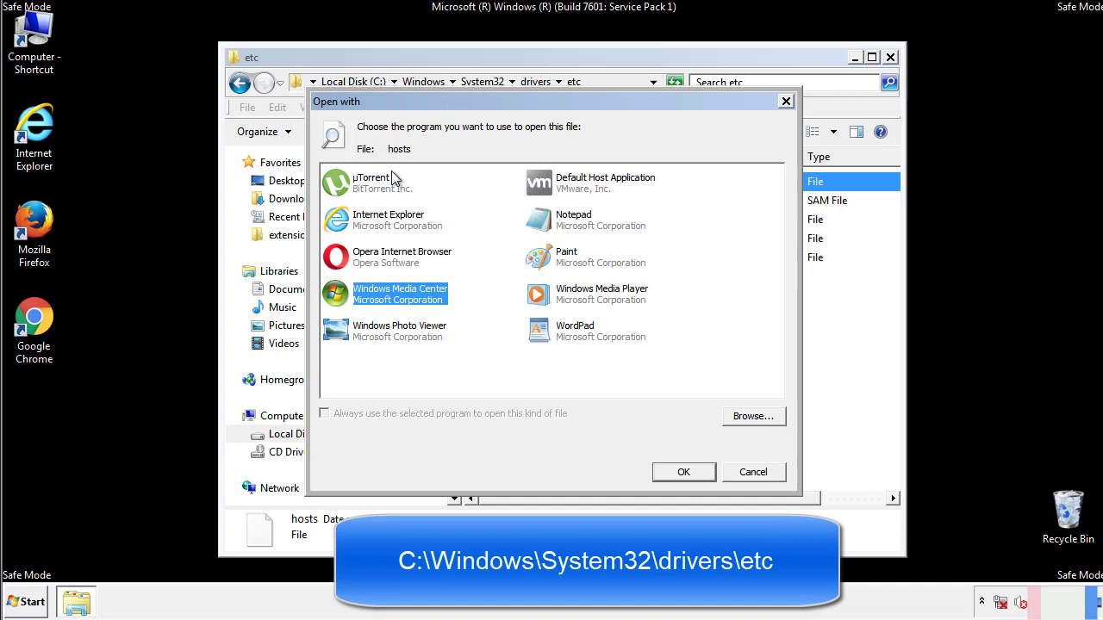
left_click(559, 224)
left_click(683, 473)
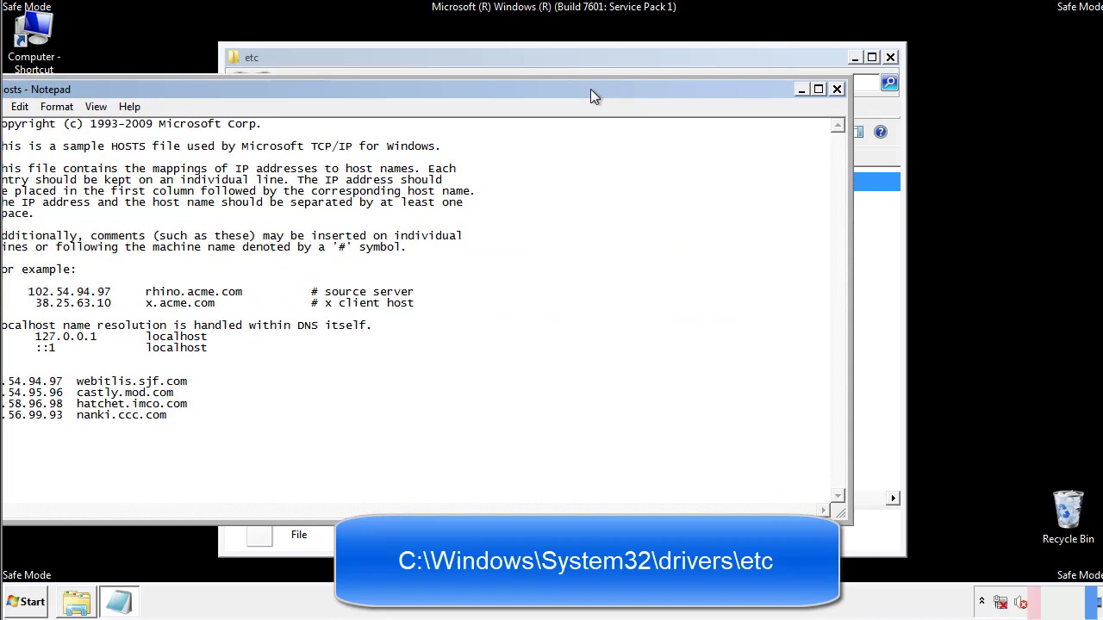
left_click_drag(451, 78, 701, 93)
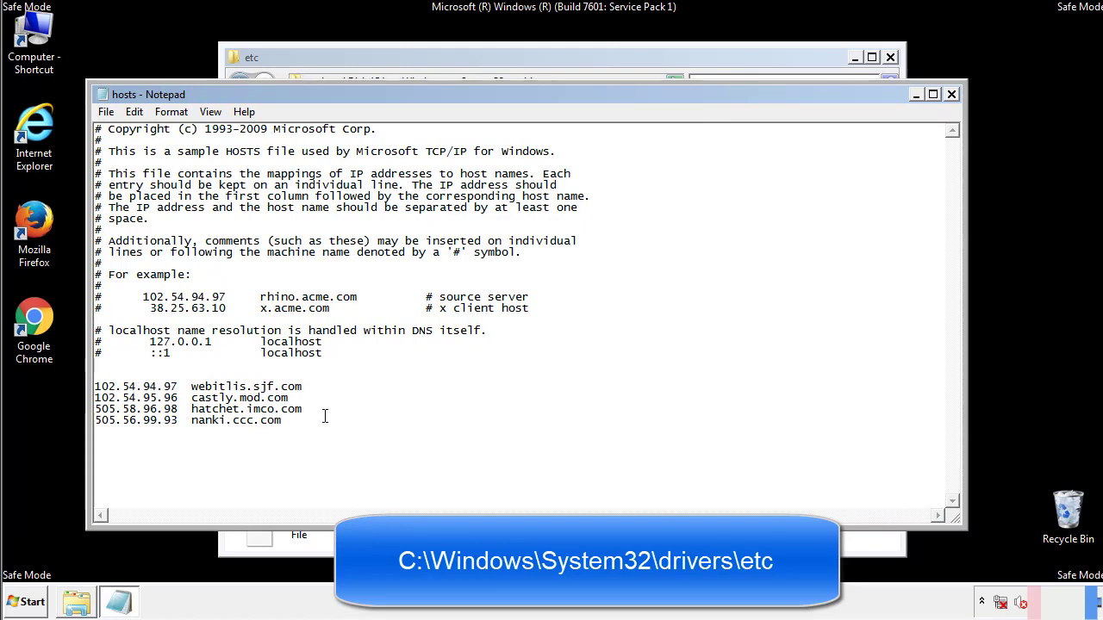
- Delete the four suspicious host entries, then close Notepad and save hosts
key("shift+Up")
key("shift+Up")
key("shift+Up")
key("shift+Home")
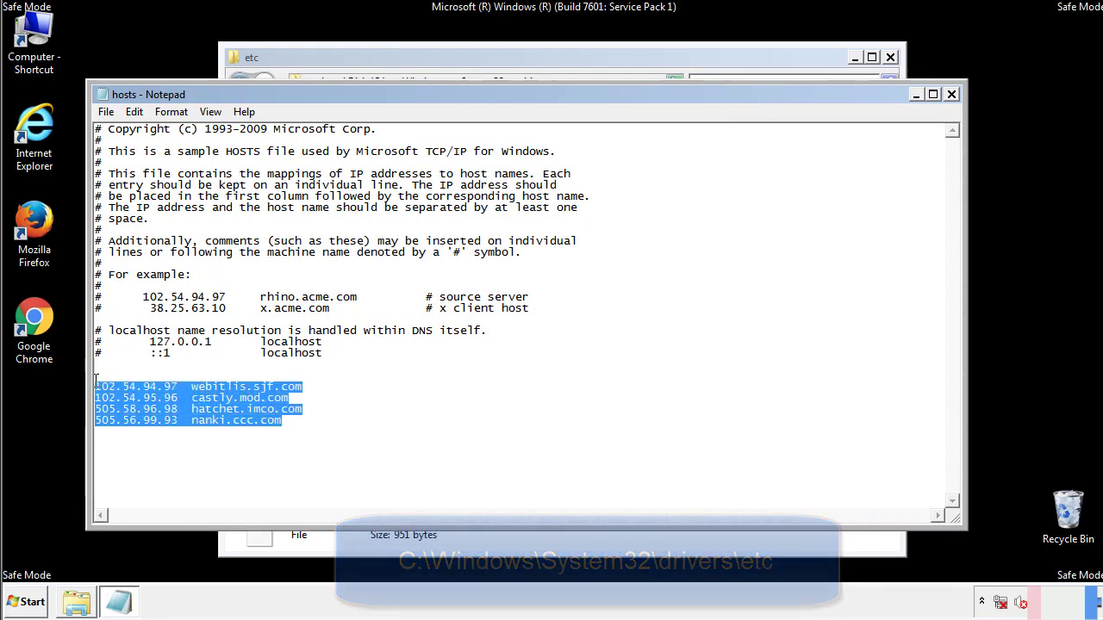
key("Delete")
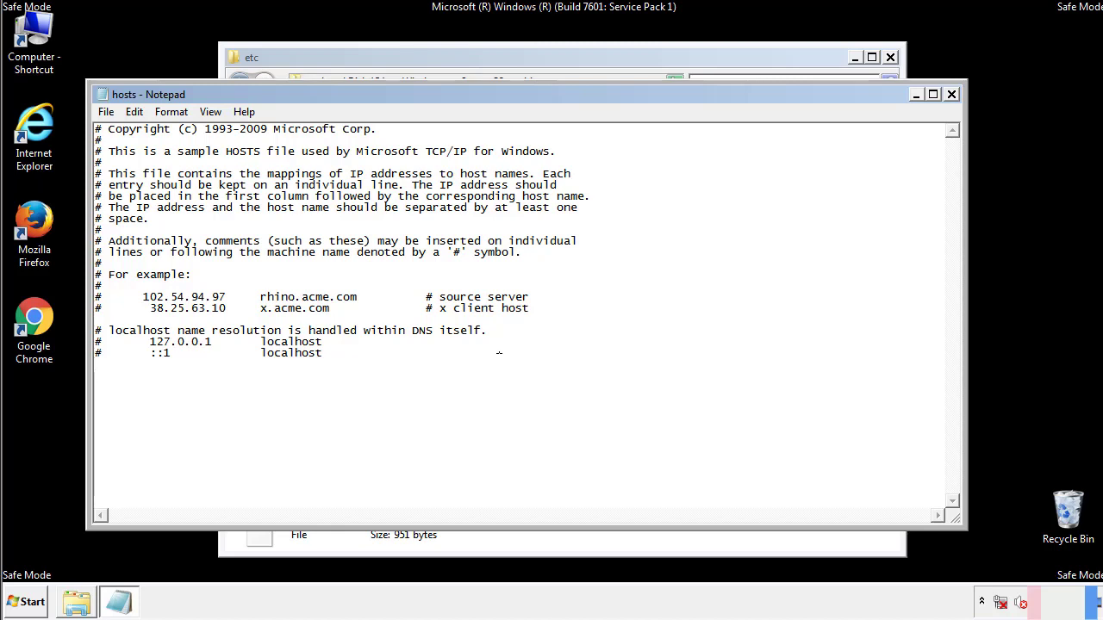
left_click(952, 95)
left_click(486, 315)
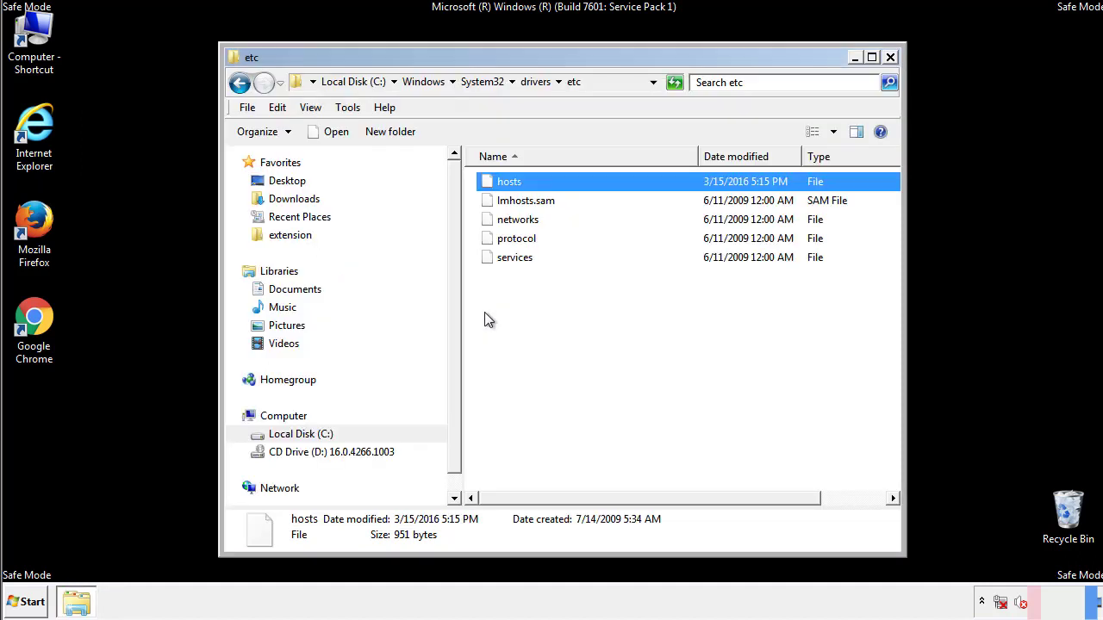
- Close the etc window and open the Startup folder from All Programs
left_click(890, 58)
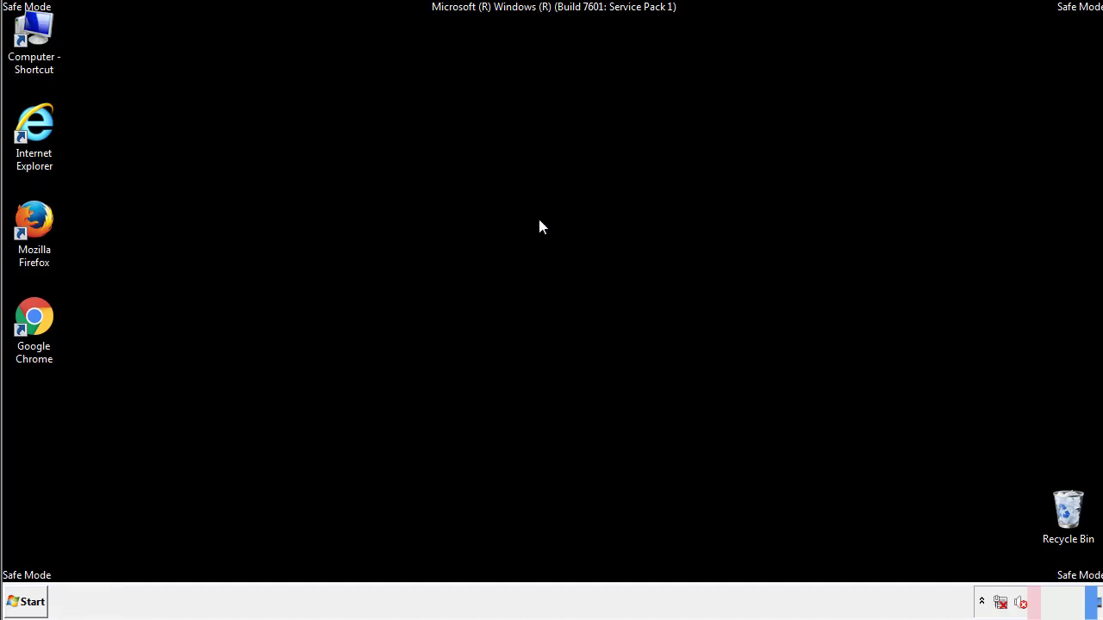
left_click(29, 601)
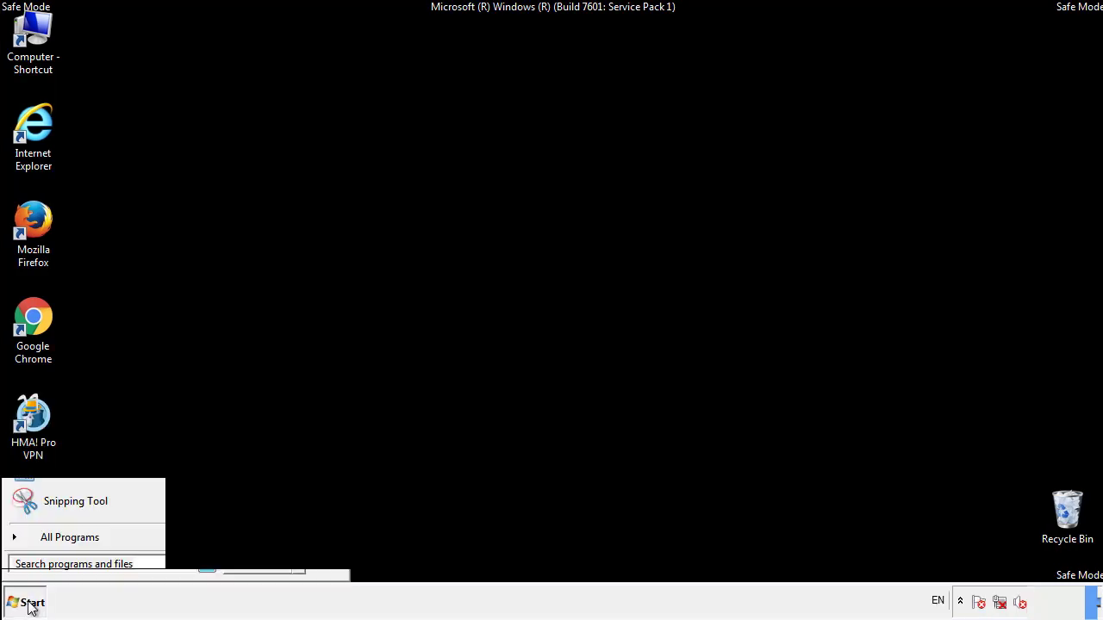
left_click(50, 544)
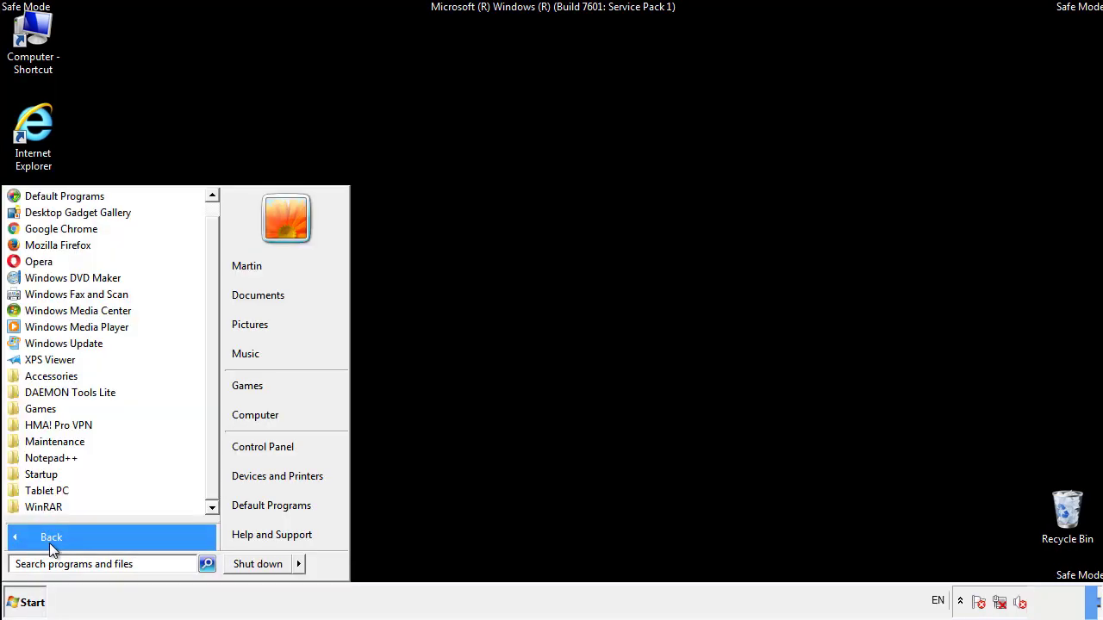
right_click(44, 475)
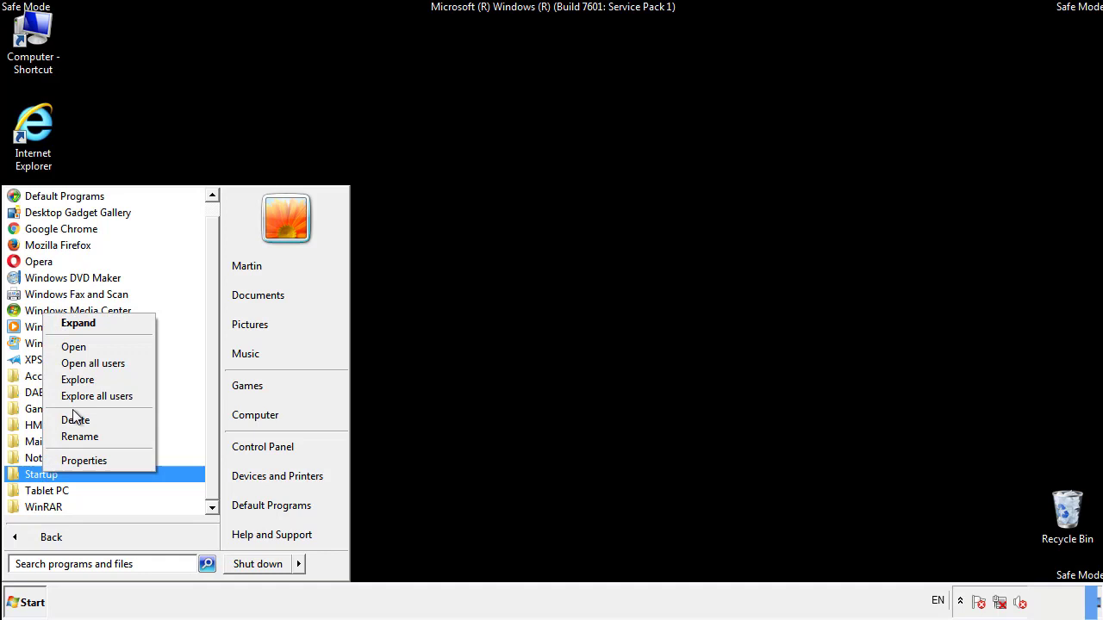
left_click(83, 346)
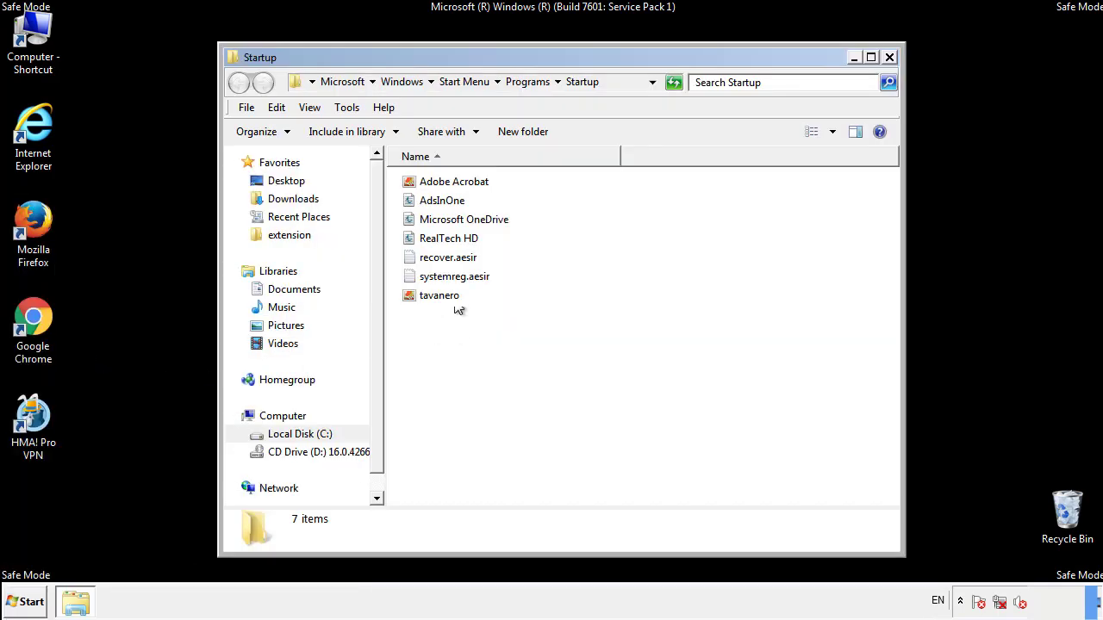
- Delete AdsInOne, recover.aesir, systemreg.aesir and tavanero from Startup, then close the folder
left_click(451, 204)
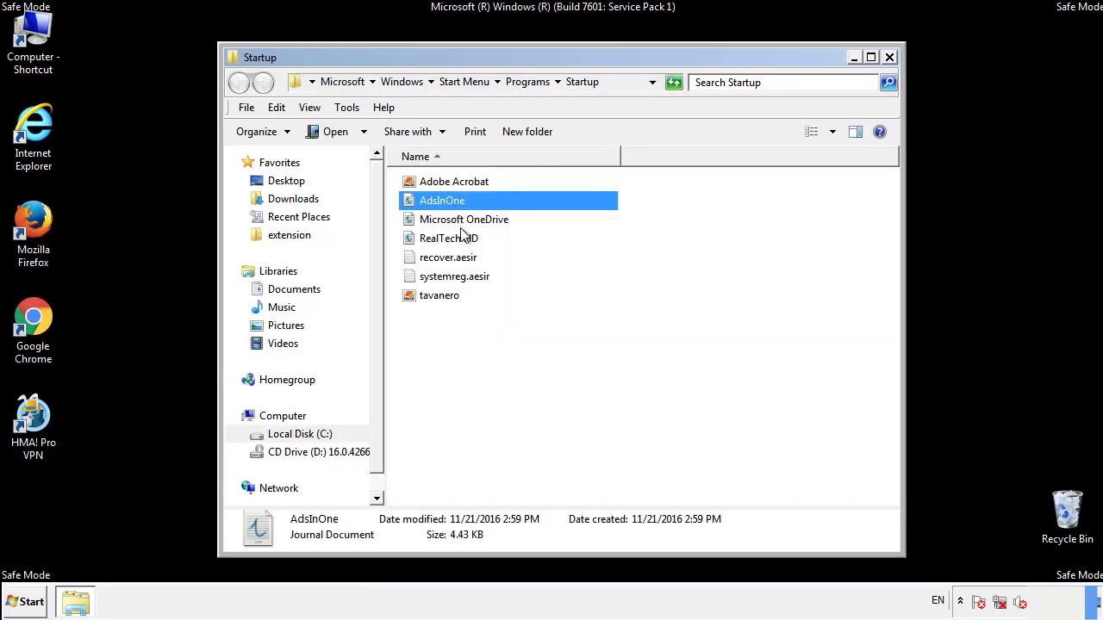
left_click(450, 257, "ctrl")
left_click(456, 277, "ctrl")
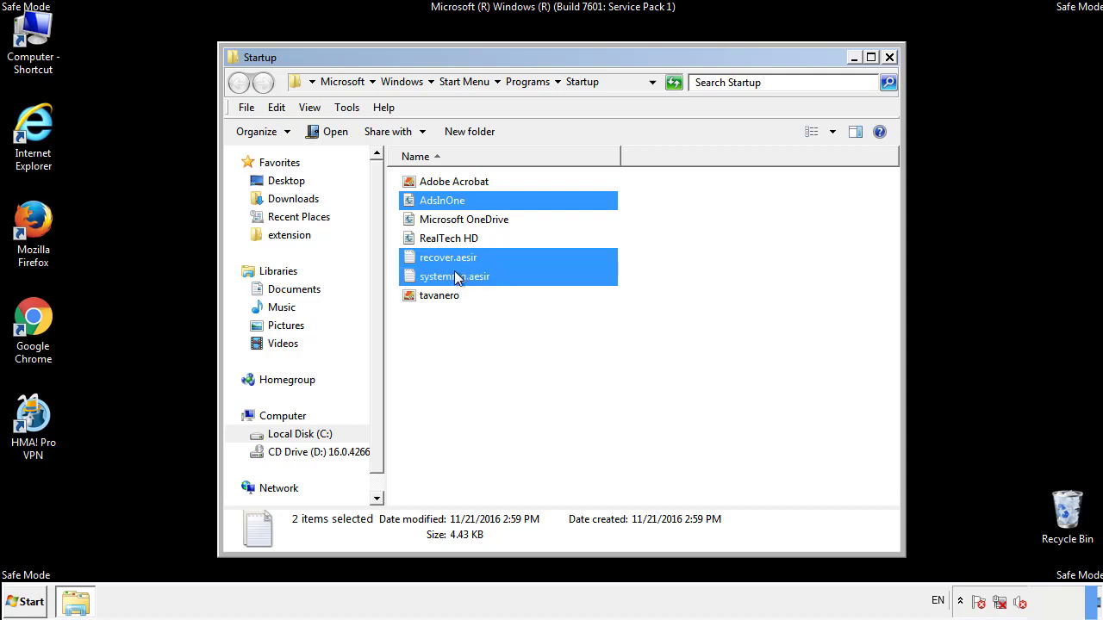
left_click(440, 293, "ctrl")
right_click(436, 297)
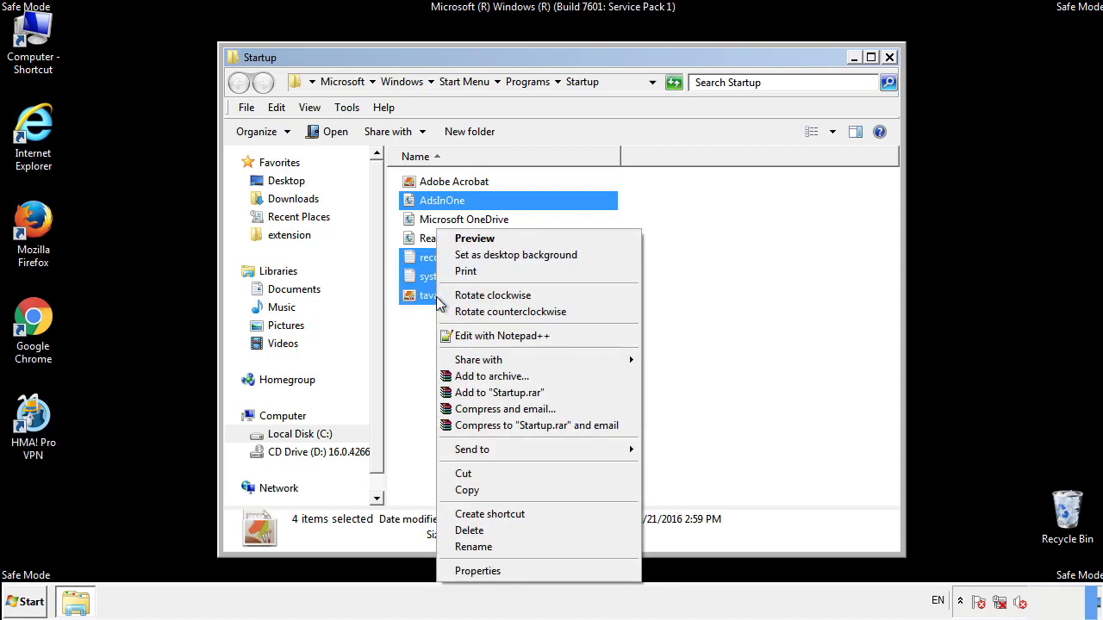
left_click(462, 530)
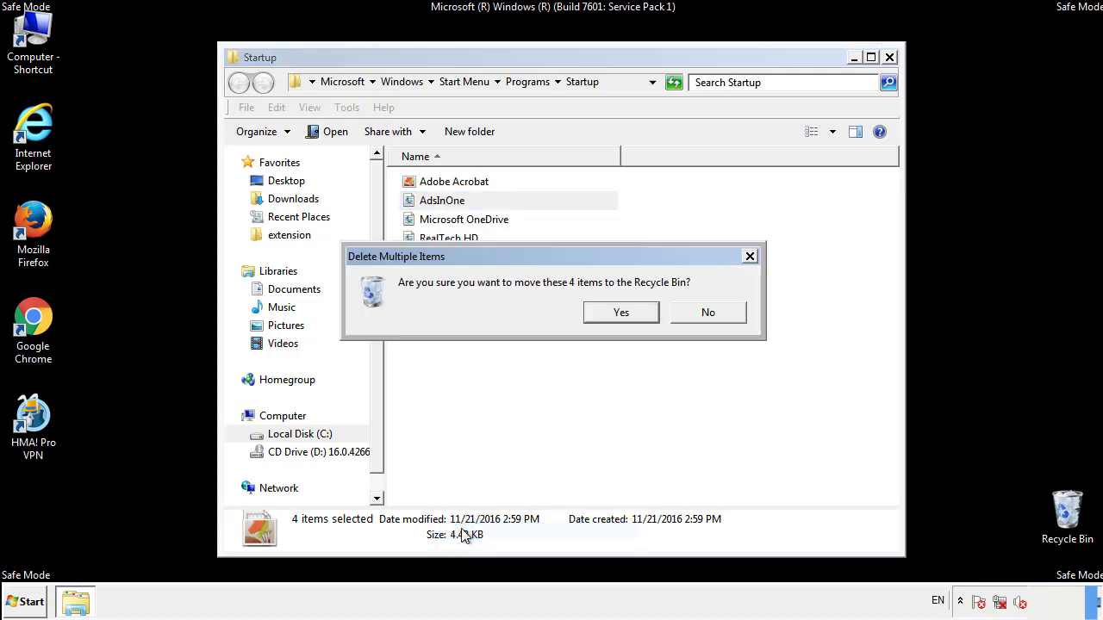
left_click(611, 312)
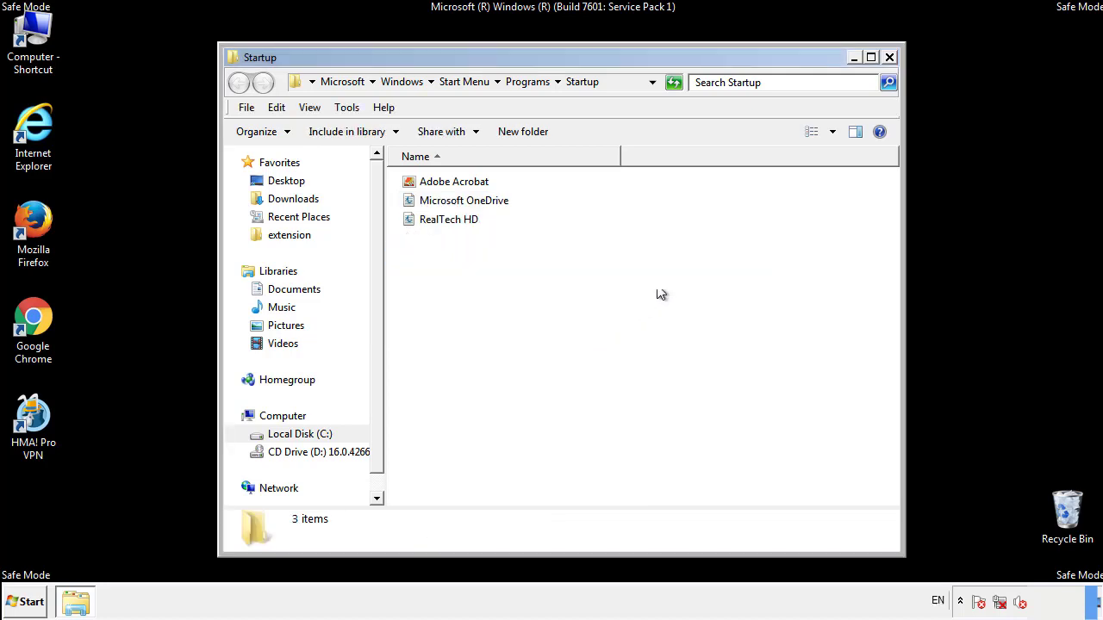
left_click(889, 57)
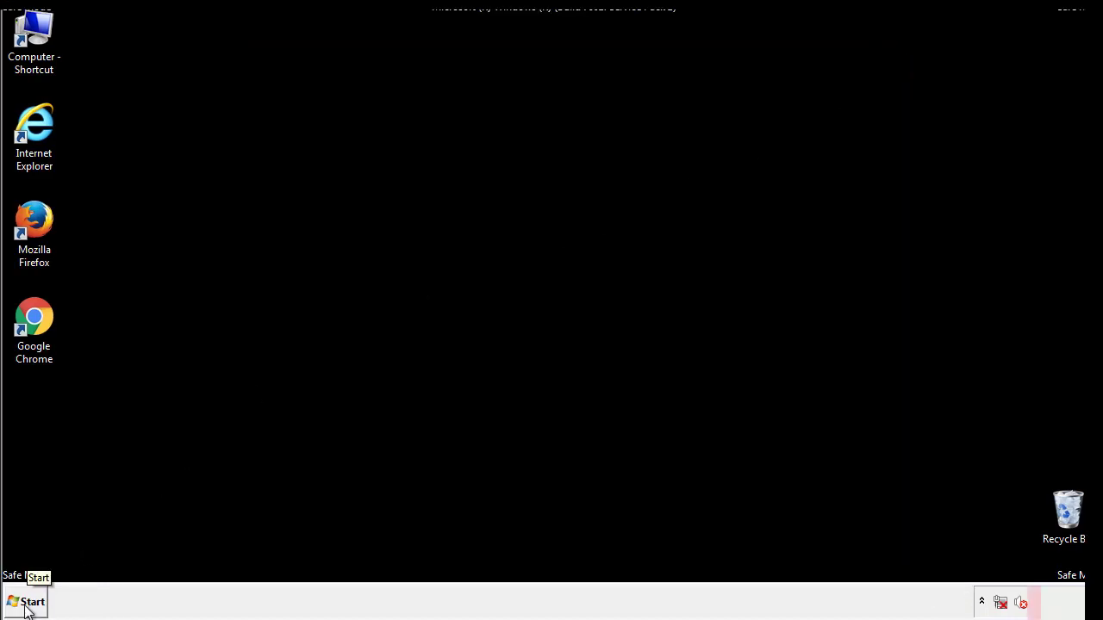
- Launch Registry Editor with a regedit search from the Start menu
left_click(27, 610)
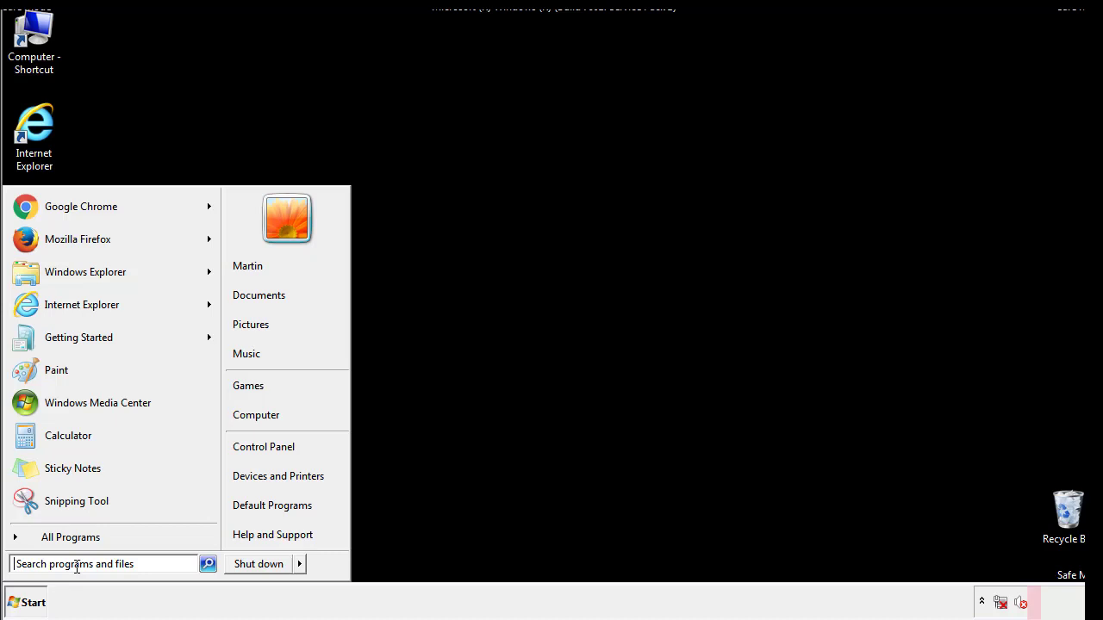
type("reged")
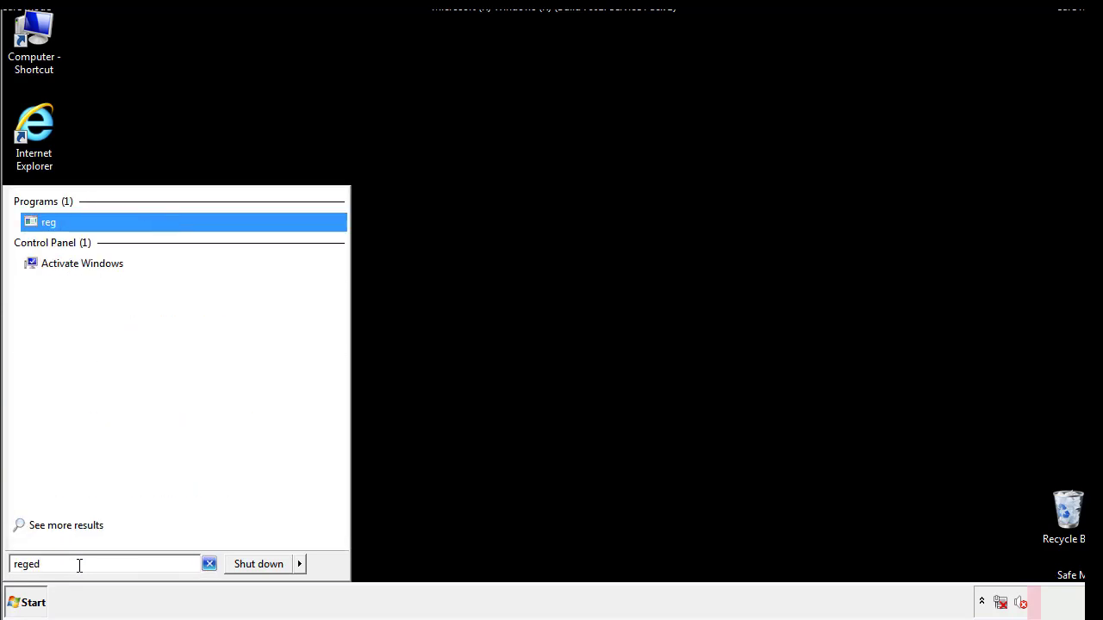
type("it")
key("Return")
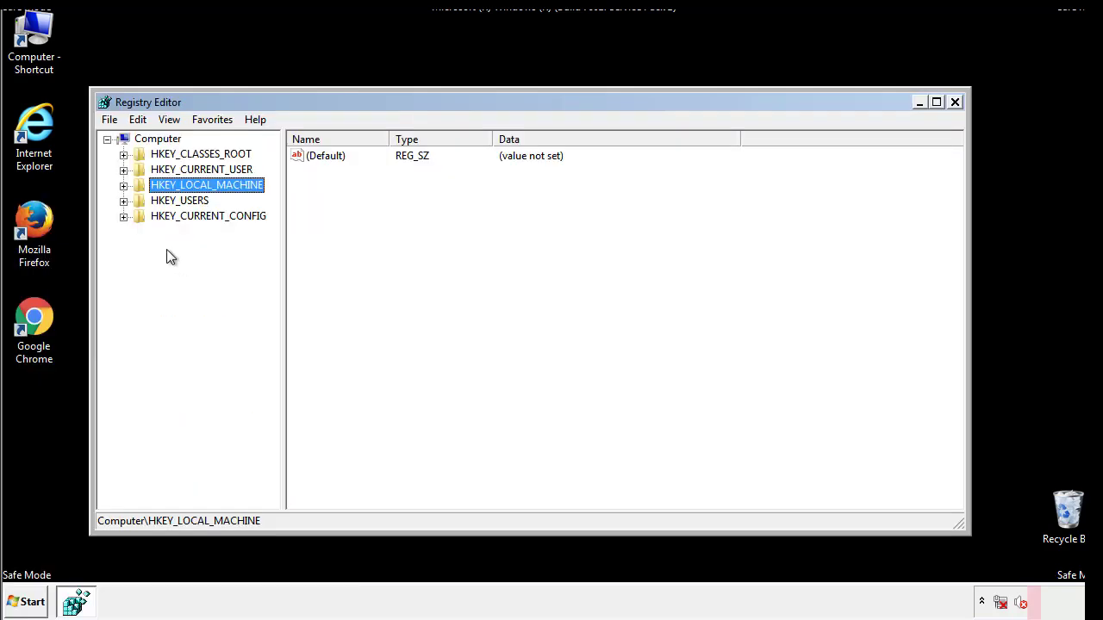
- Expand the tree to HKEY_LOCAL_MACHINE\SOFTWARE\Microsoft\Windows\CurrentVersion
left_click(123, 186)
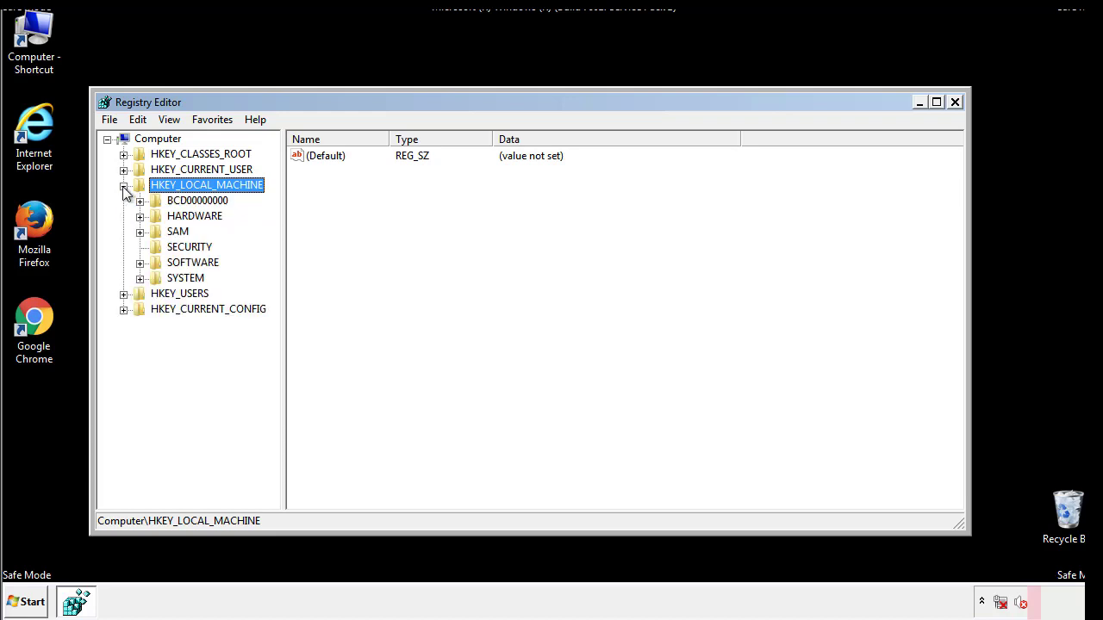
left_click(140, 263)
left_click_drag(272, 255, 274, 285)
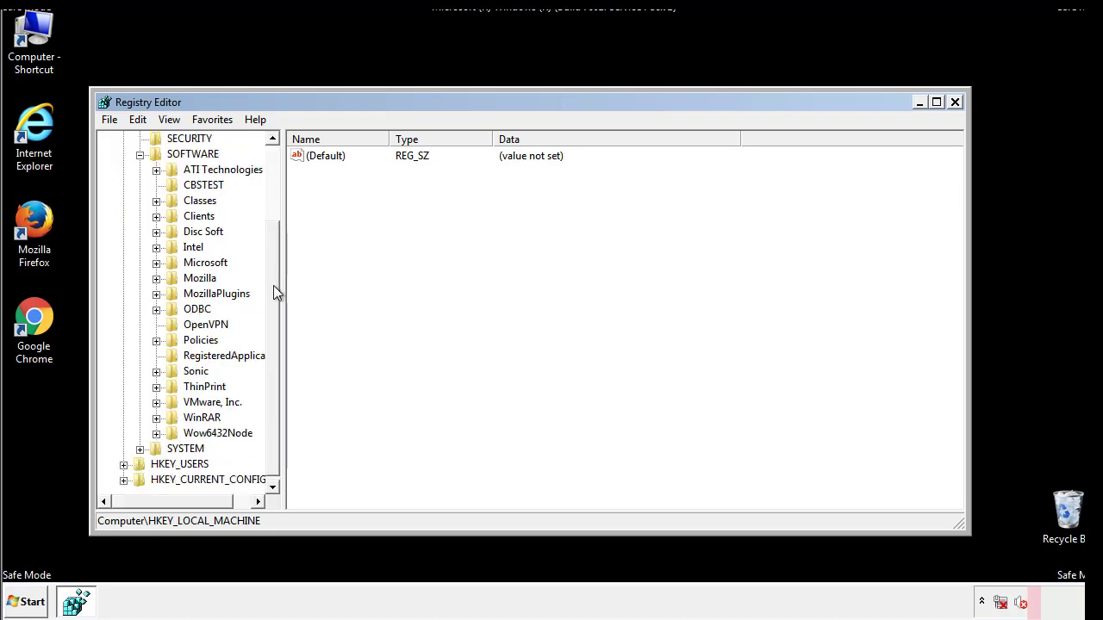
left_click(156, 263)
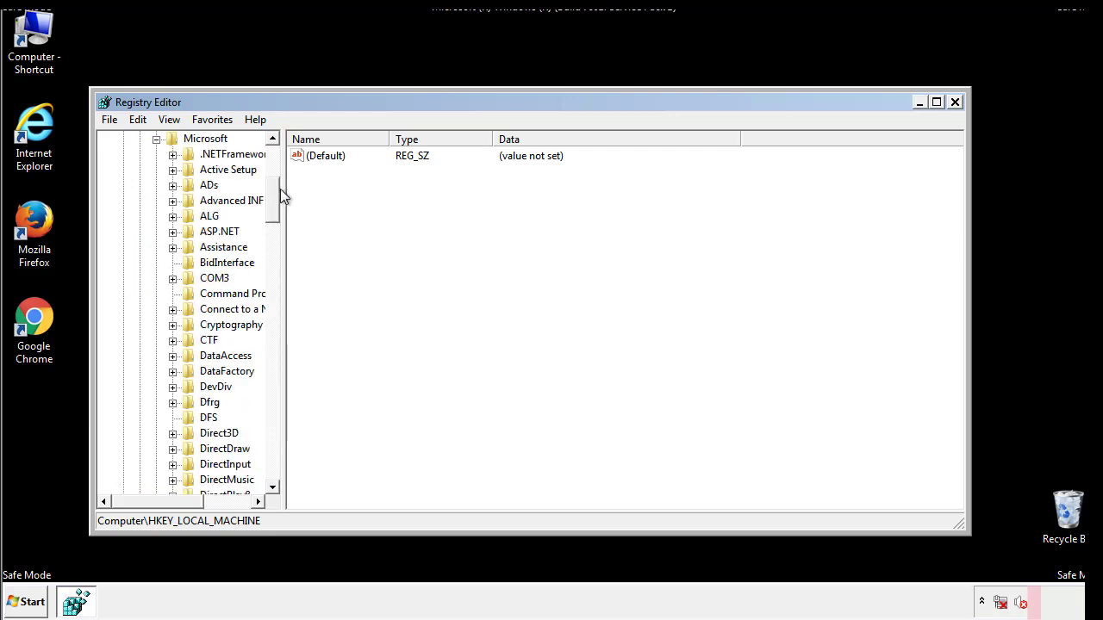
left_click_drag(271, 211, 270, 446)
left_click(173, 264)
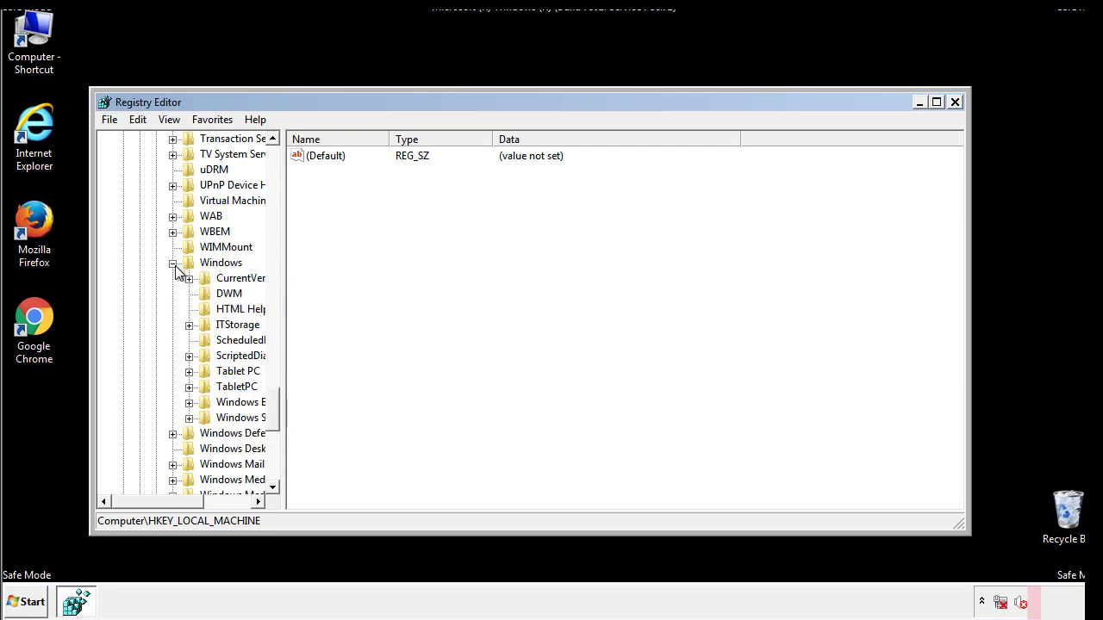
left_click_drag(150, 503, 176, 506)
left_click(144, 278)
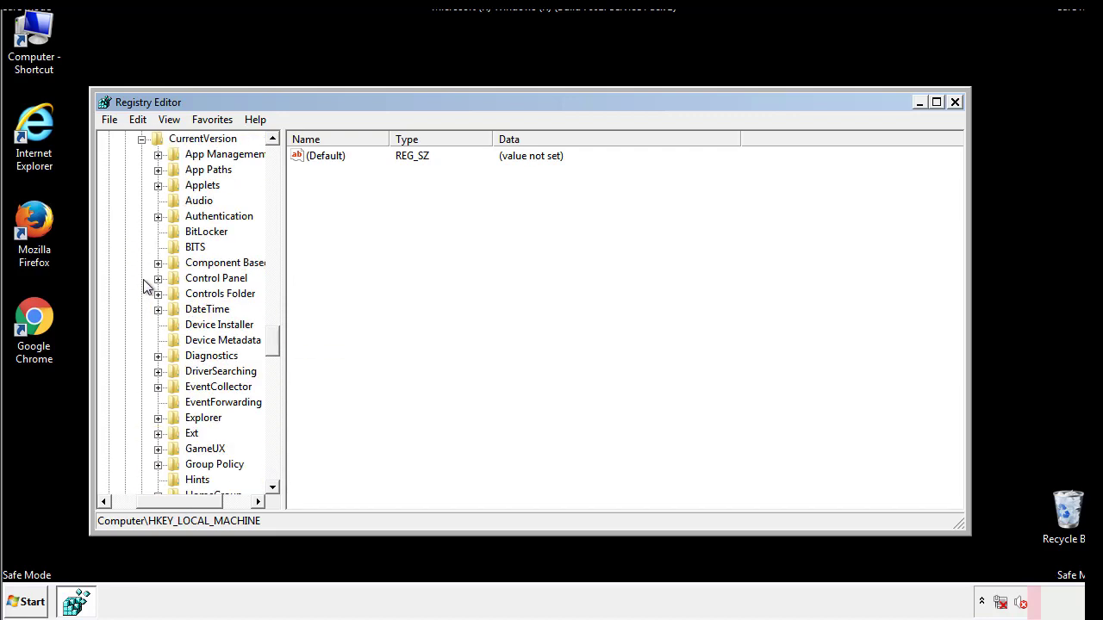
mouse_move(280, 340)
left_mouse_down()
mouse_move(275, 407)
mouse_move(272, 399)
left_mouse_up()
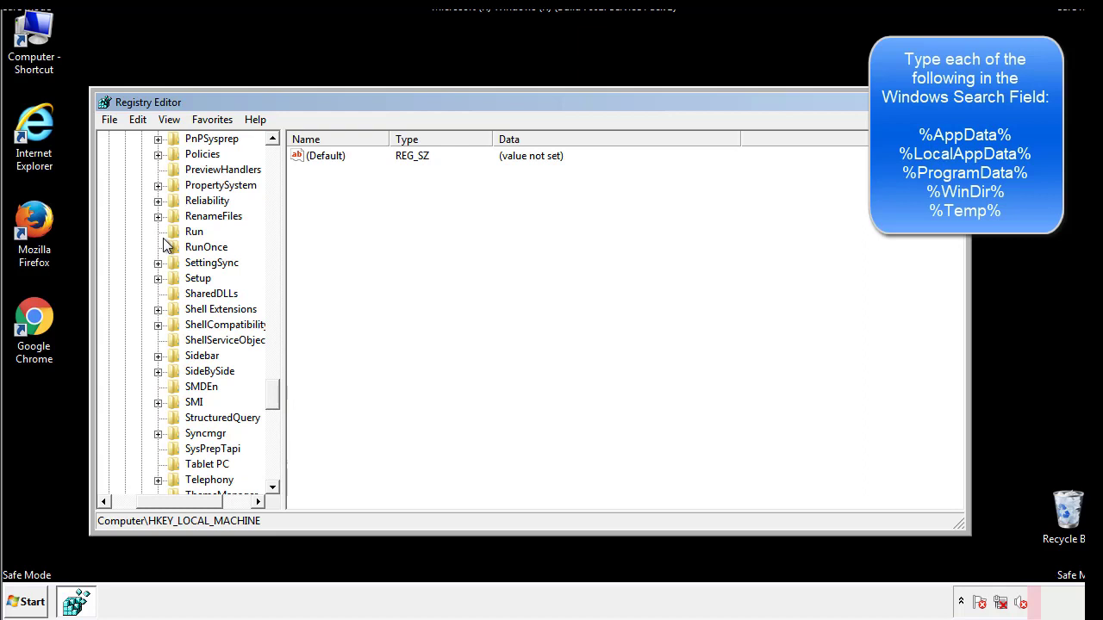
- Delete the tappi.loc value from HKLM's Run key, confirming the deletion
left_click(179, 234)
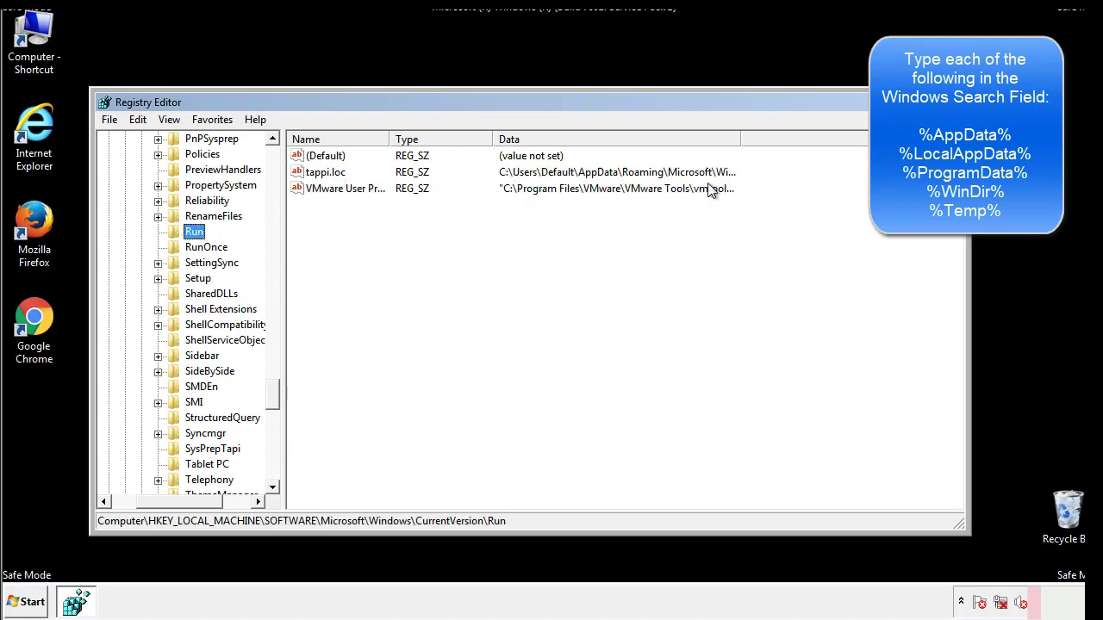
left_click(328, 179)
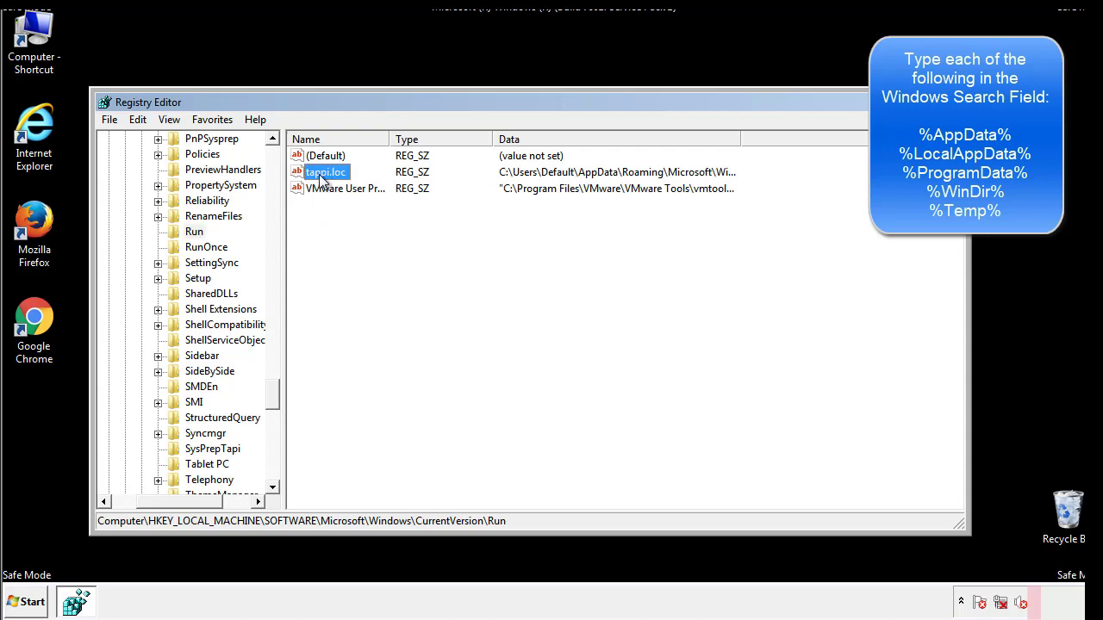
right_click(319, 174)
left_click(344, 225)
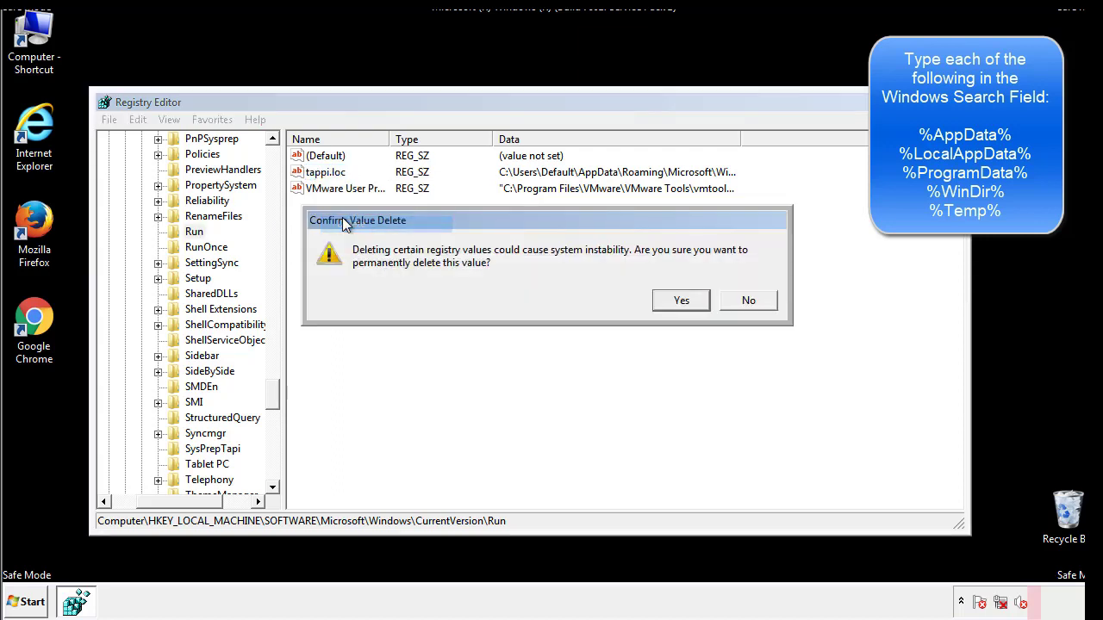
left_click(671, 304)
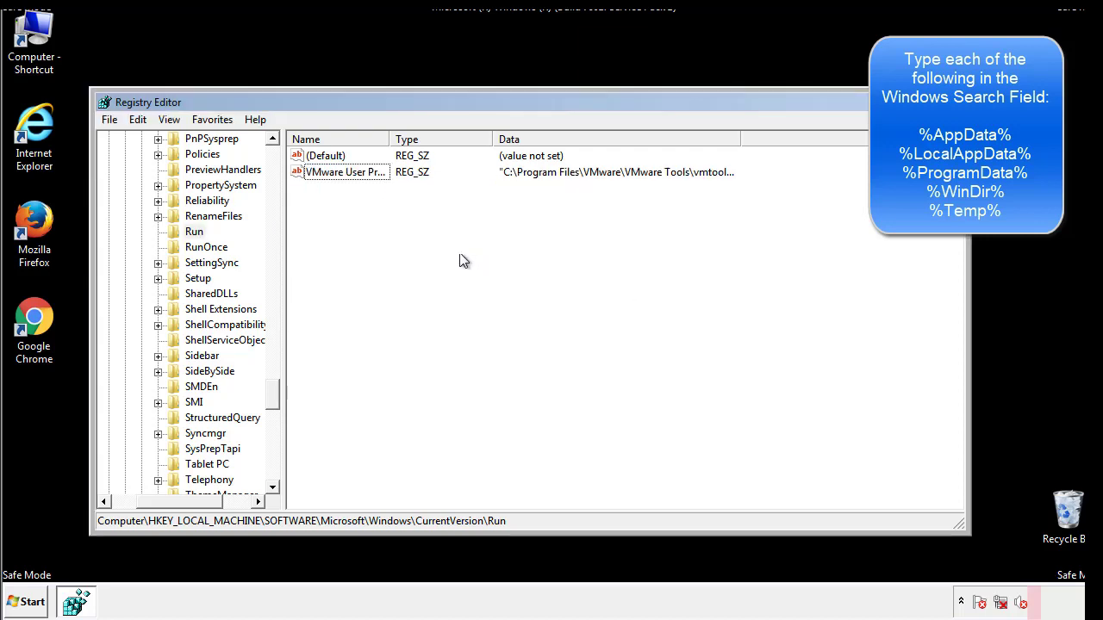
left_click_drag(274, 389, 272, 470)
left_click_drag(191, 504, 135, 512)
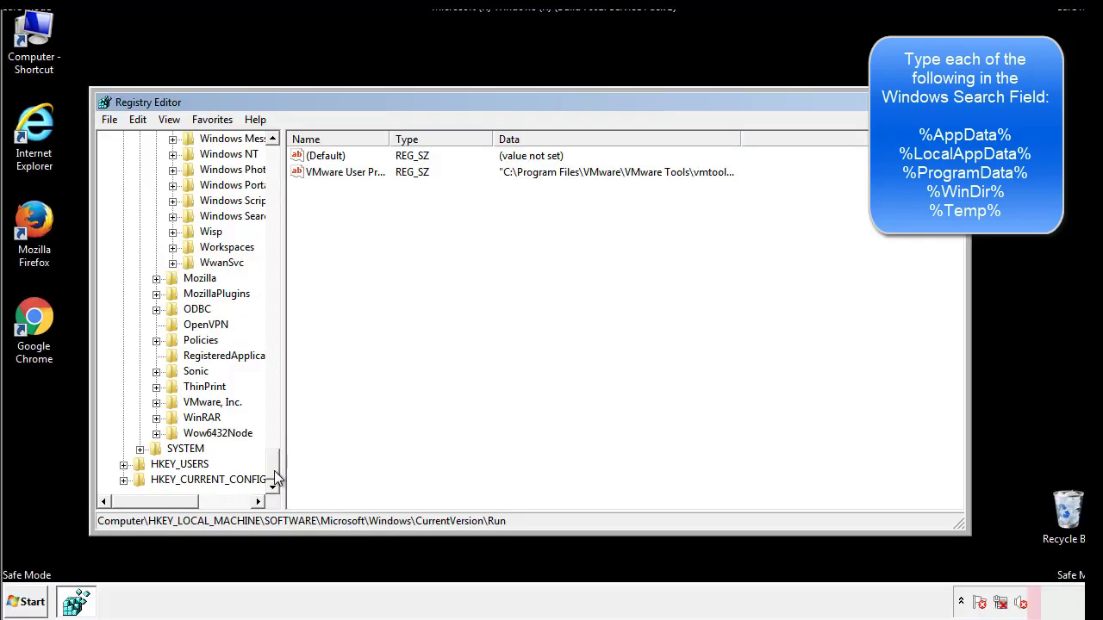
left_click_drag(272, 470, 281, 164)
- Collapse HKLM and expand HKEY_CURRENT_USER\Software\Microsoft\Windows\CurrentVersion
left_click(124, 184)
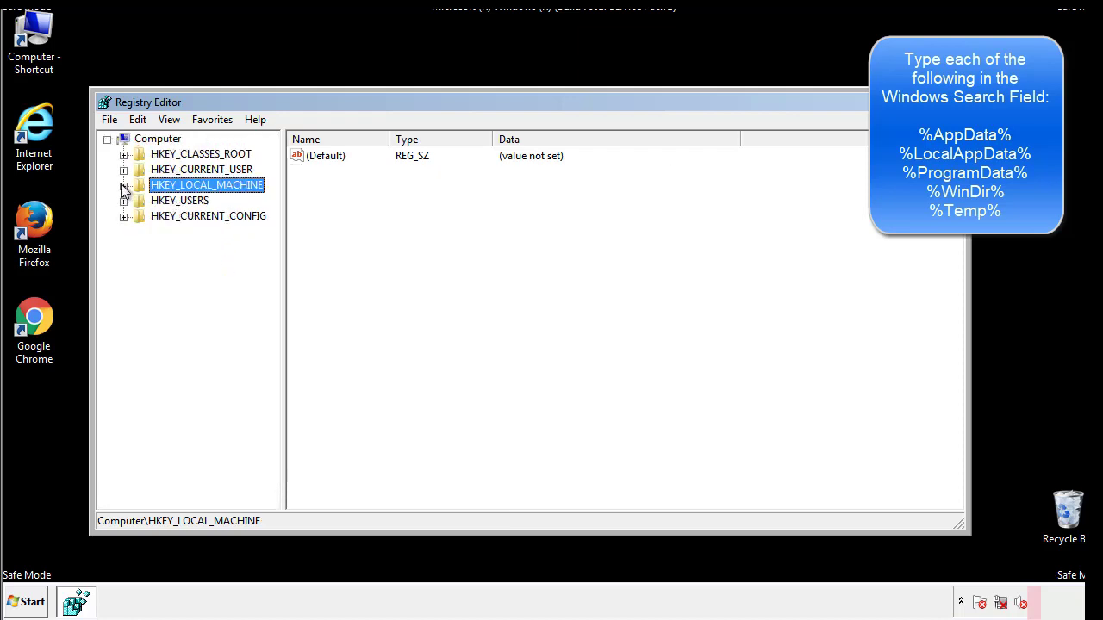
left_click(124, 170)
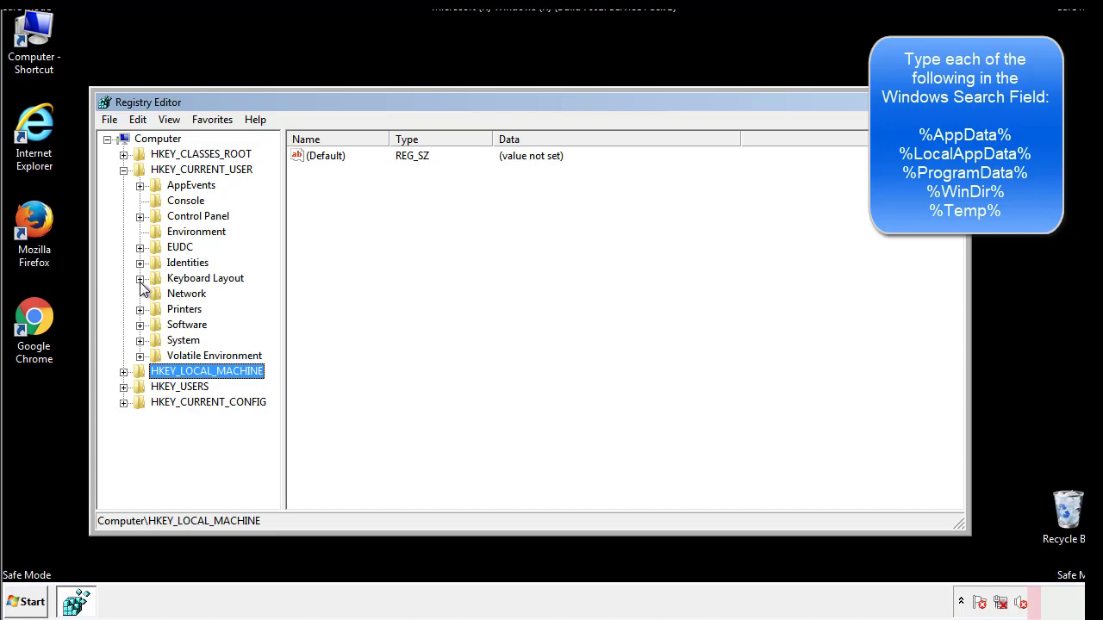
left_click(139, 325)
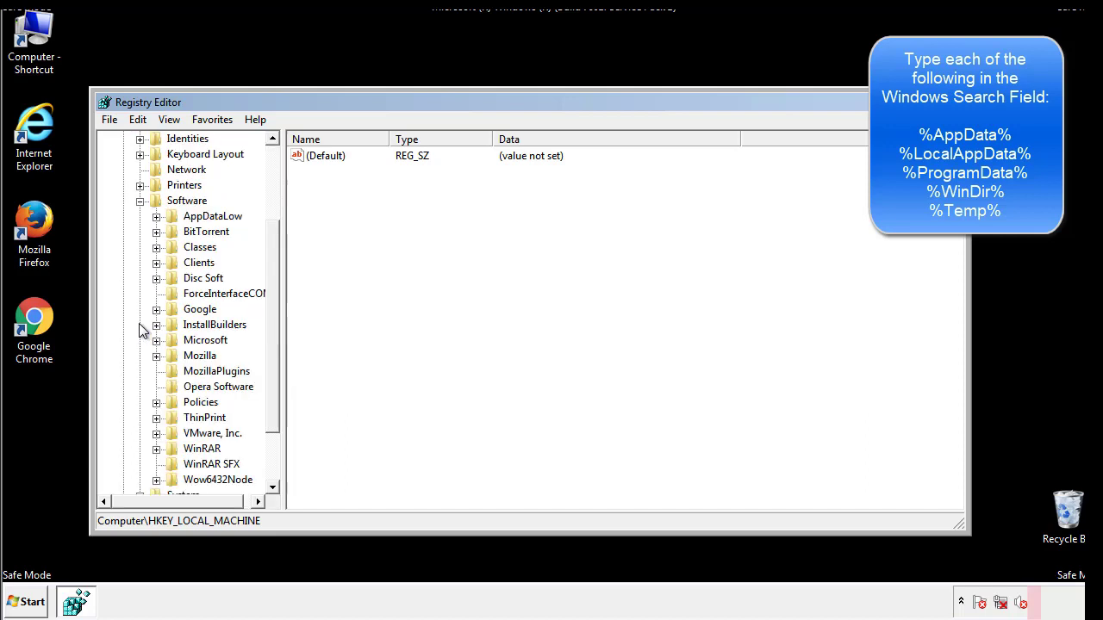
left_click_drag(271, 312, 271, 329)
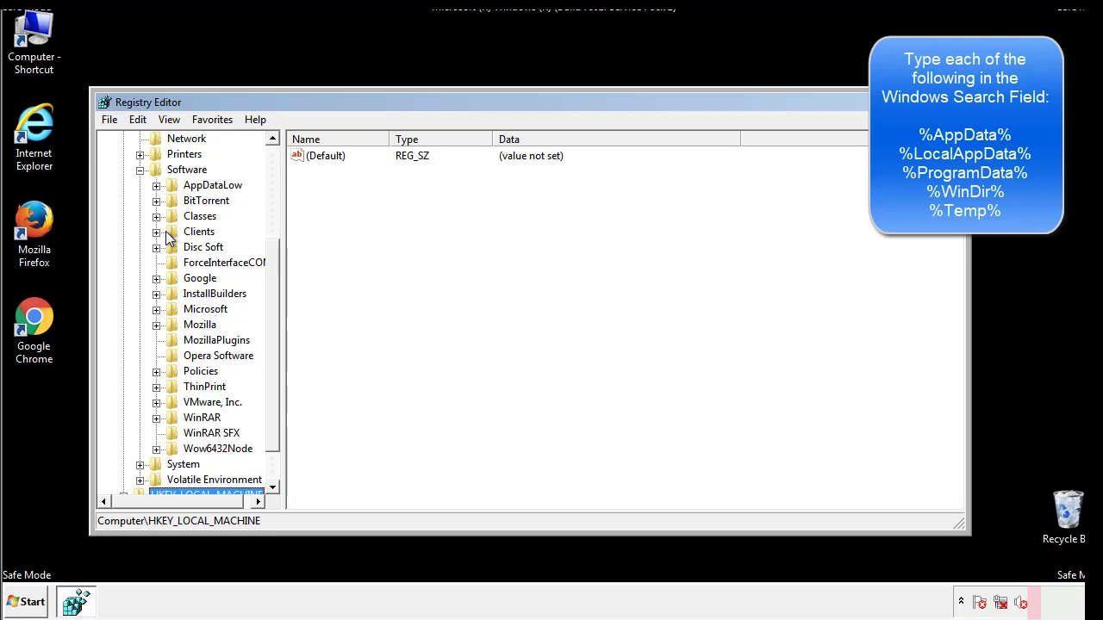
left_click(156, 309)
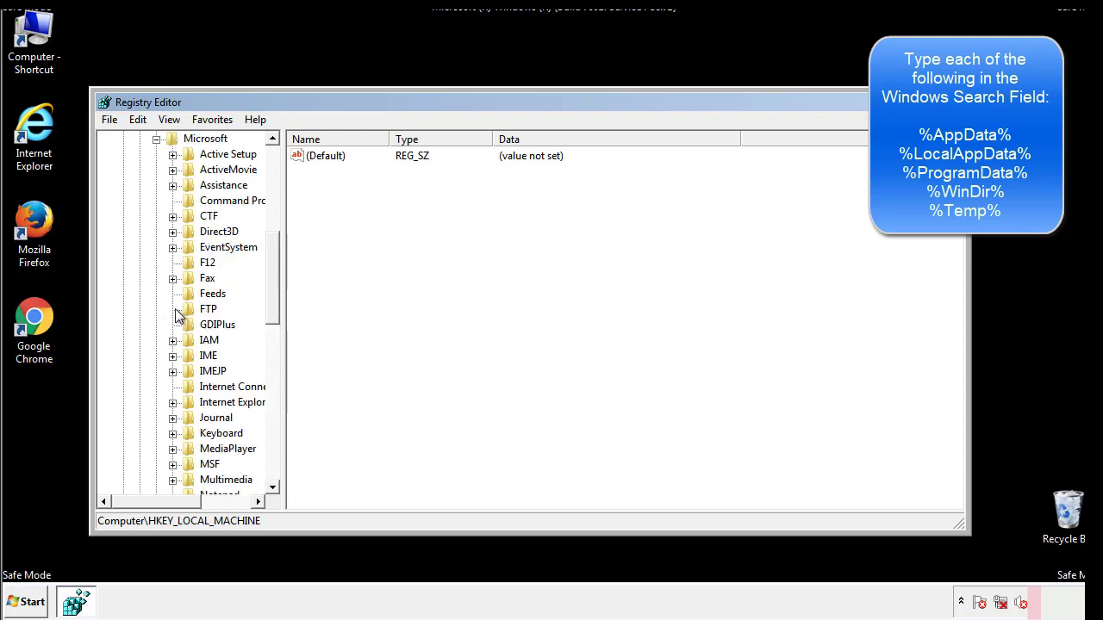
left_click_drag(271, 251, 272, 360)
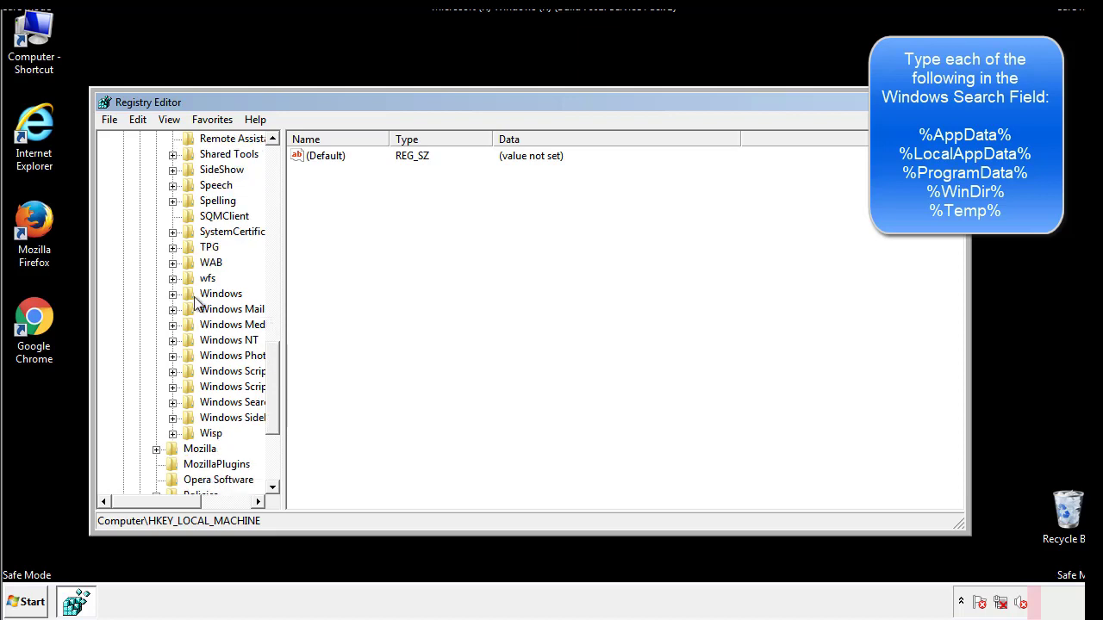
left_click(172, 294)
left_click(189, 309)
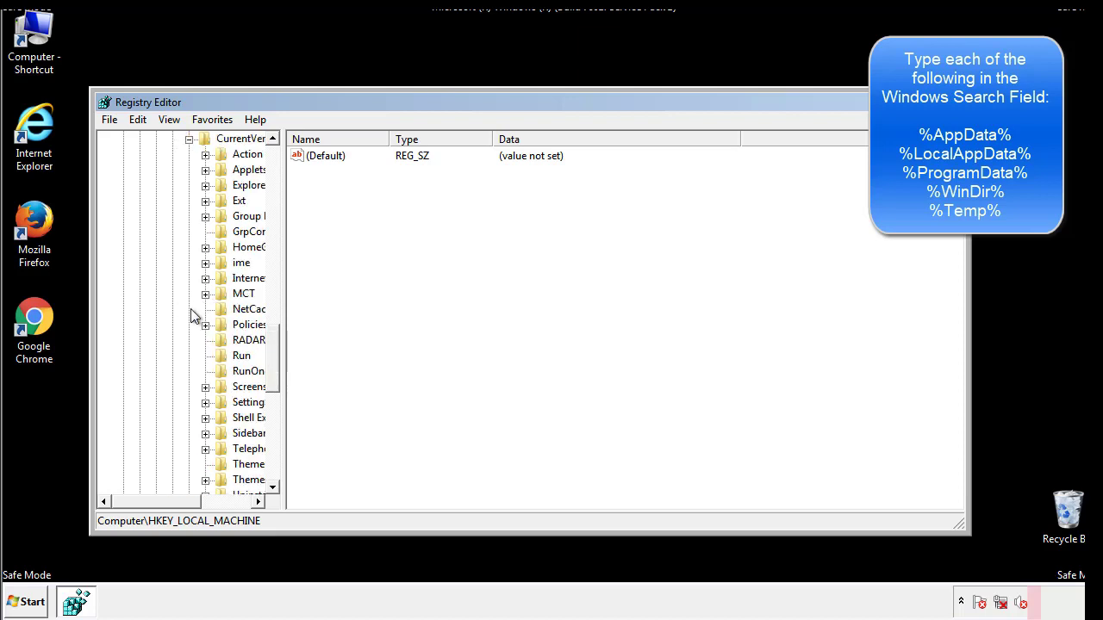
left_click_drag(167, 506, 194, 502)
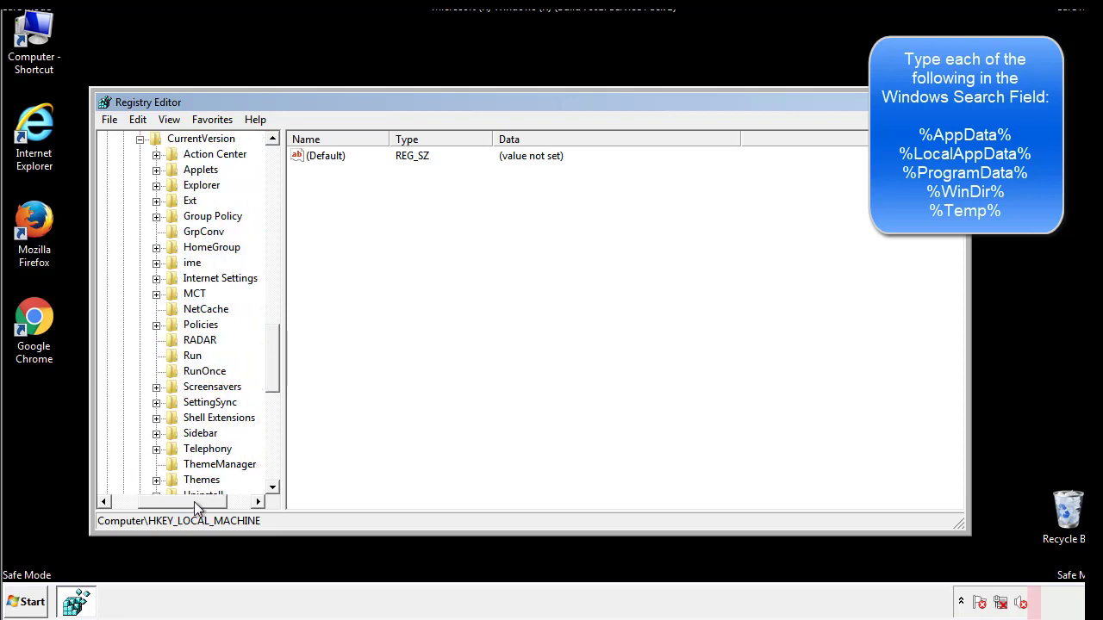
- Review the HKCU Run key's DAEMON Tools Lite entry, then collapse the Windows key
left_click(187, 351)
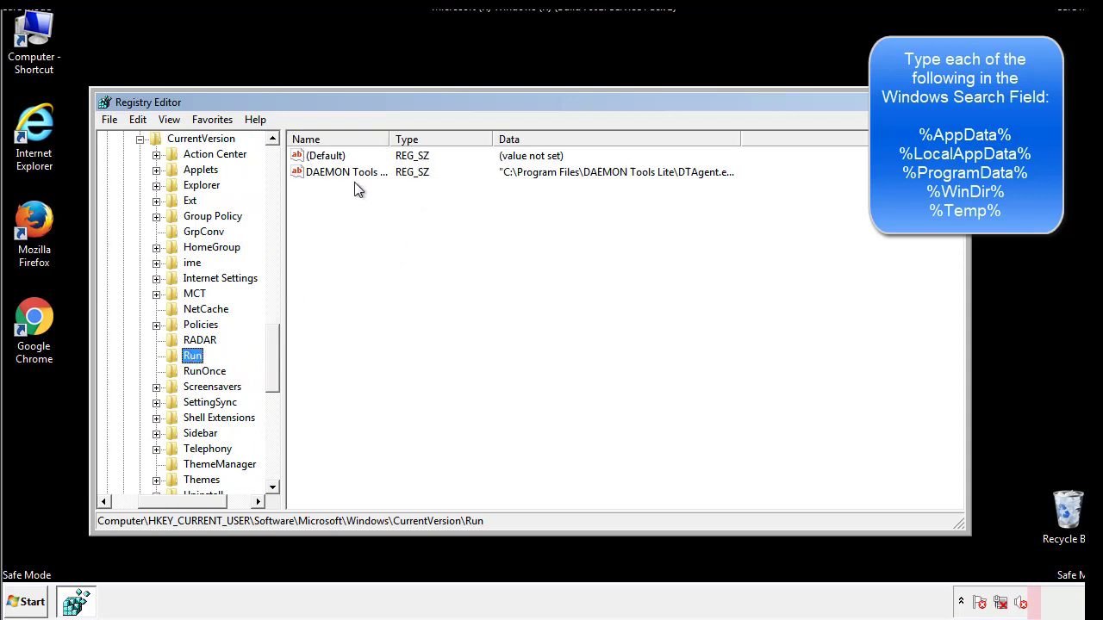
left_click(470, 202)
left_click_drag(182, 499, 157, 502)
left_click_drag(280, 374, 273, 359)
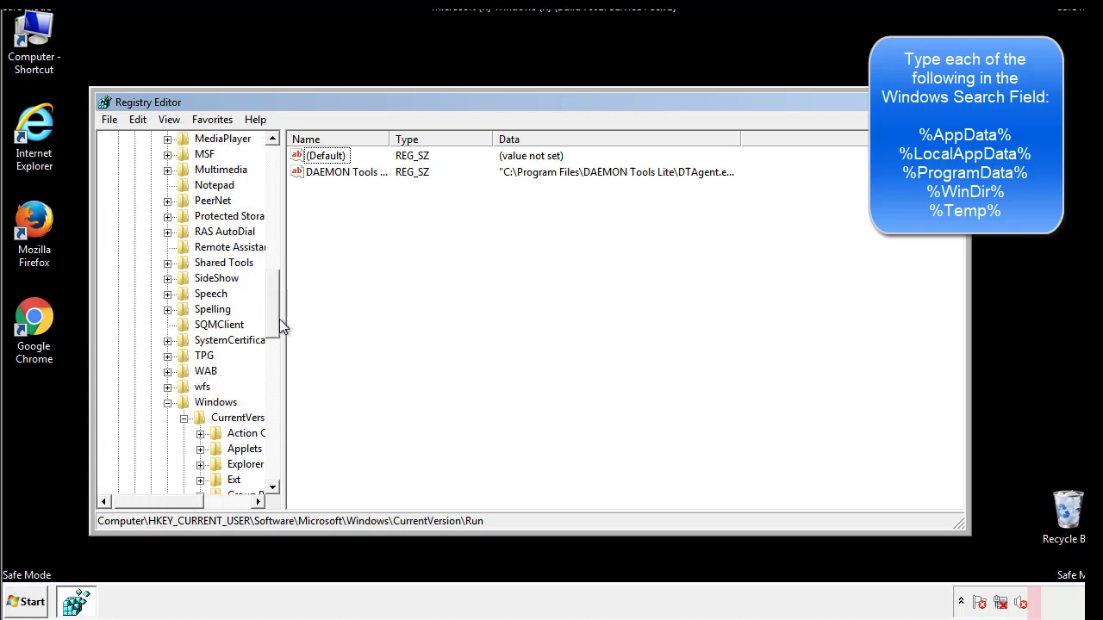
left_click(167, 403)
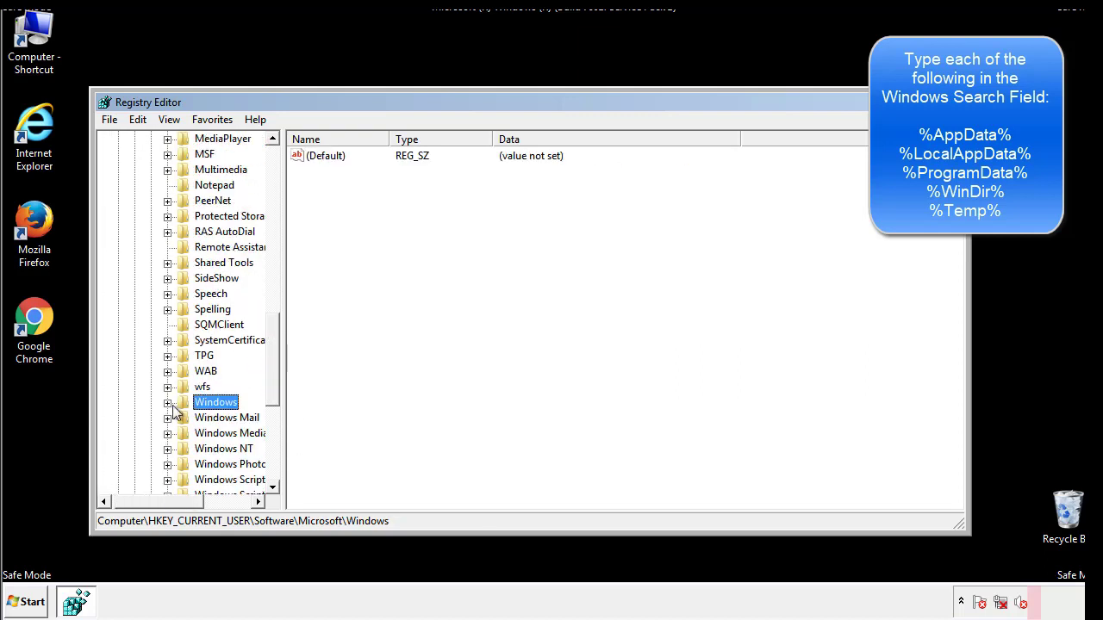
left_click_drag(276, 383, 277, 213)
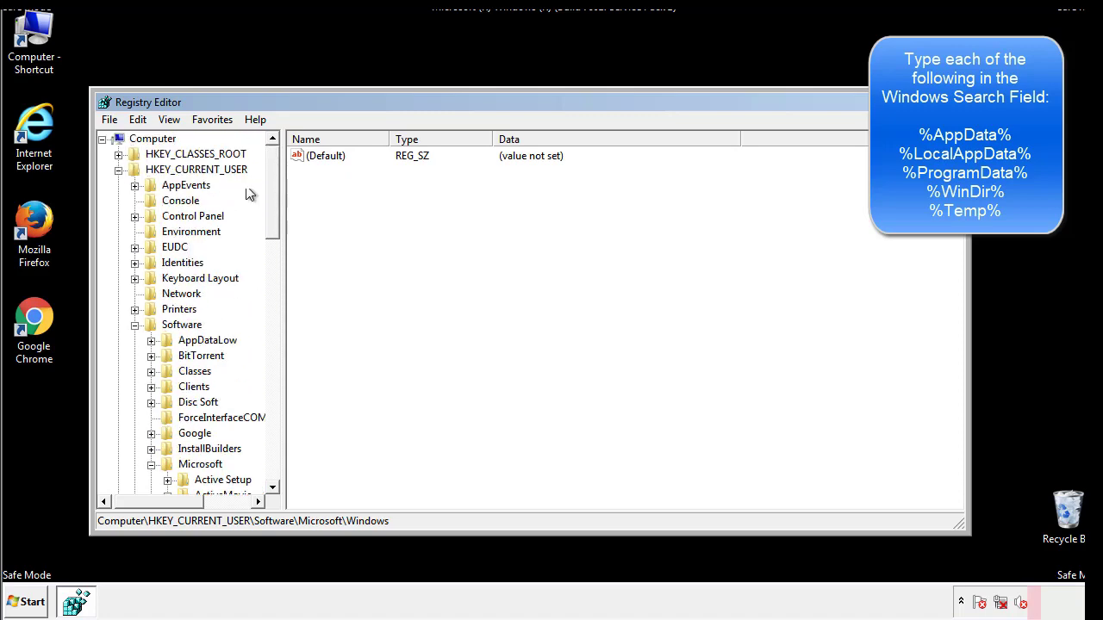
left_click(142, 122)
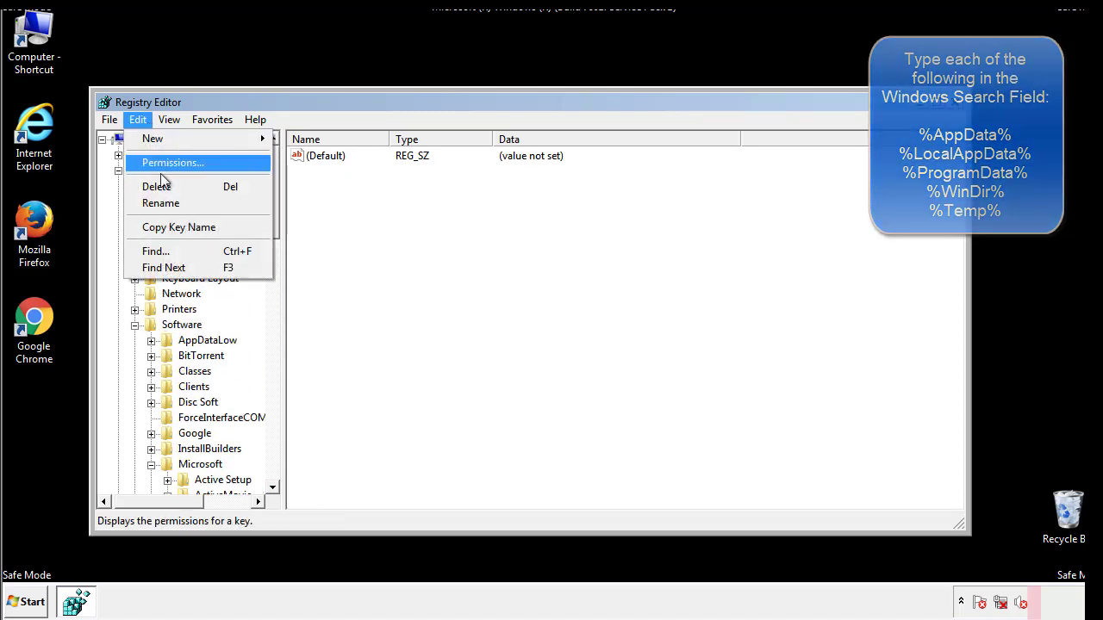
- Search the registry for '%tem' and delete all Temporary Files values, including dindisti
left_click(155, 251)
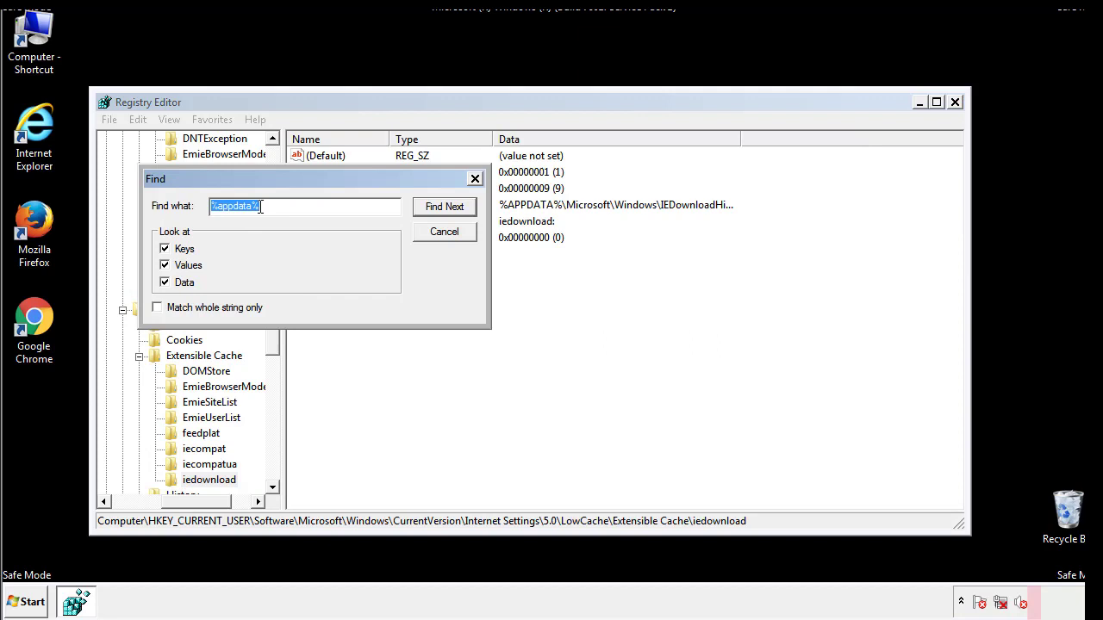
type("%t")
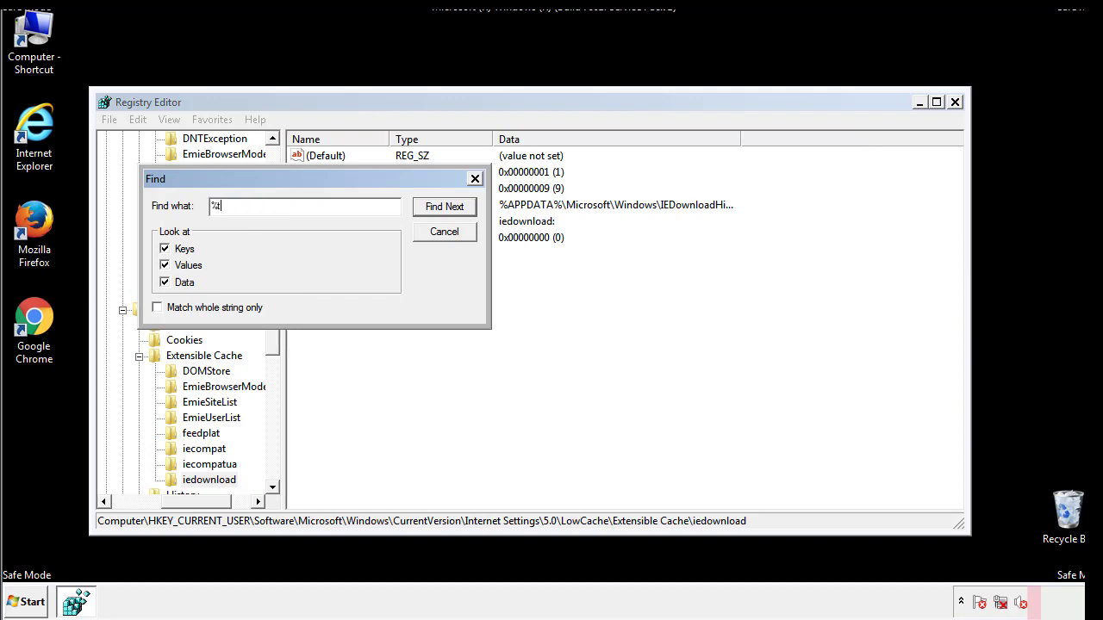
type("emp%")
key("Return")
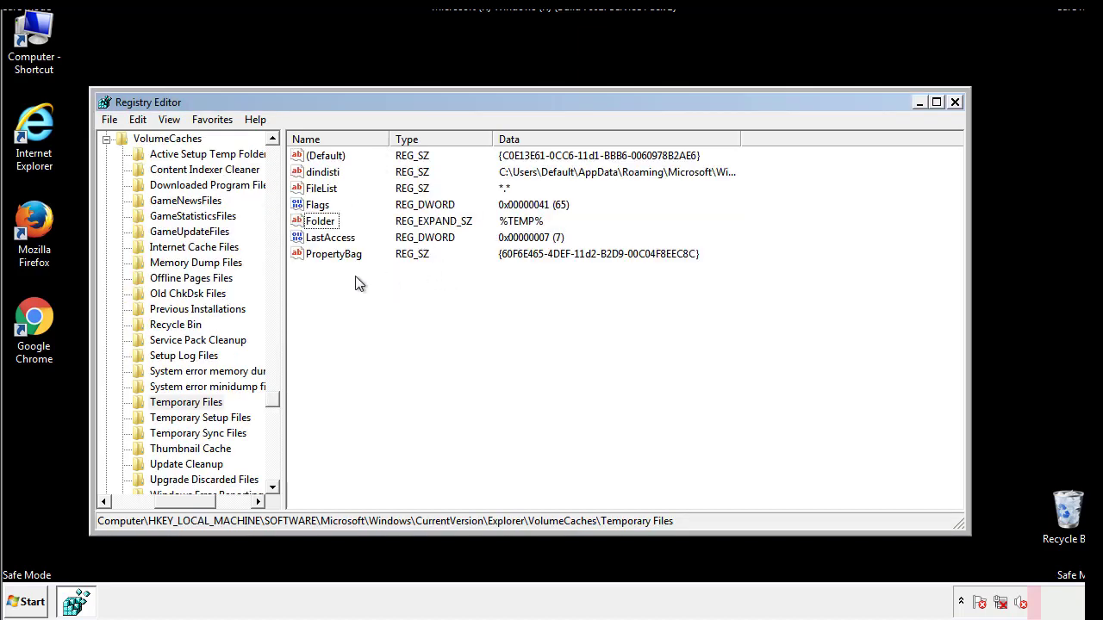
mouse_move(354, 276)
left_mouse_down()
mouse_move(326, 247)
mouse_move(311, 156)
left_mouse_up()
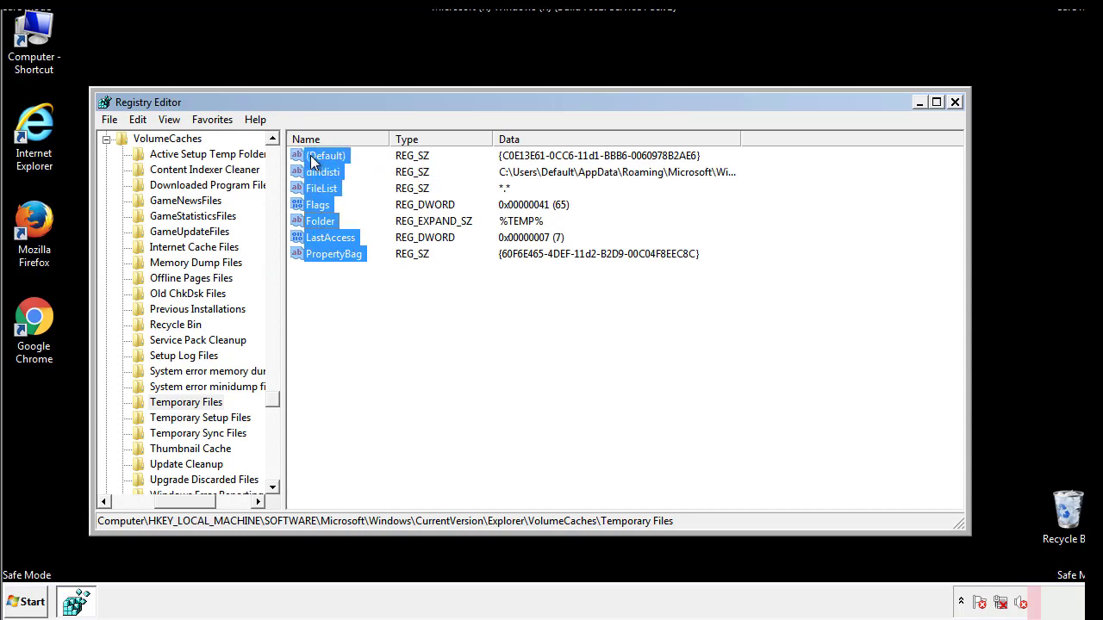
right_click(311, 156)
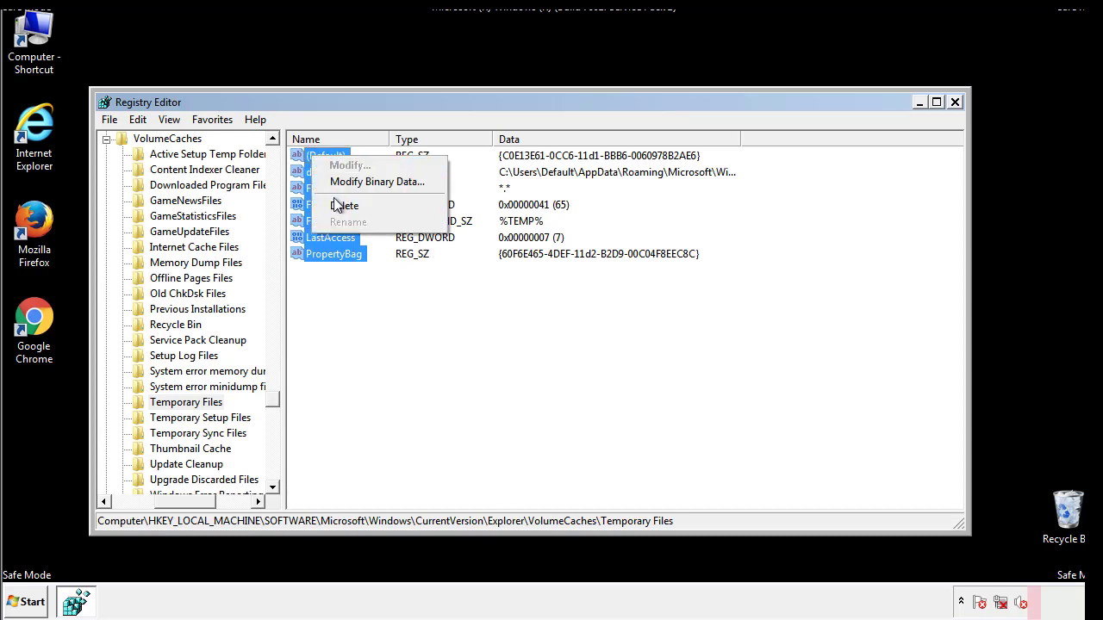
left_click(334, 203)
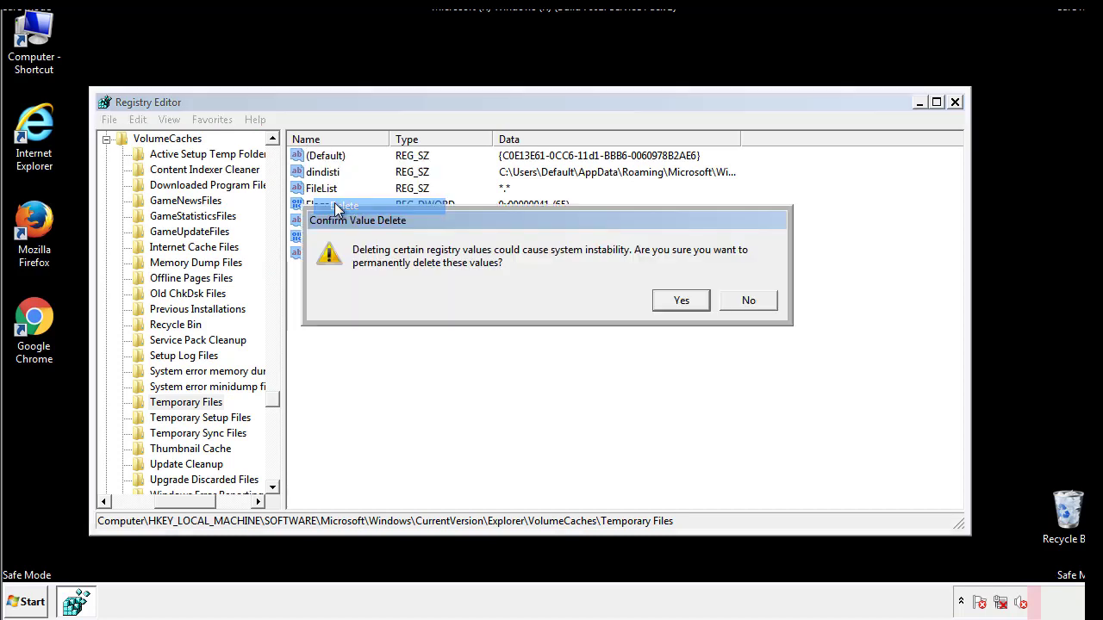
left_click(701, 299)
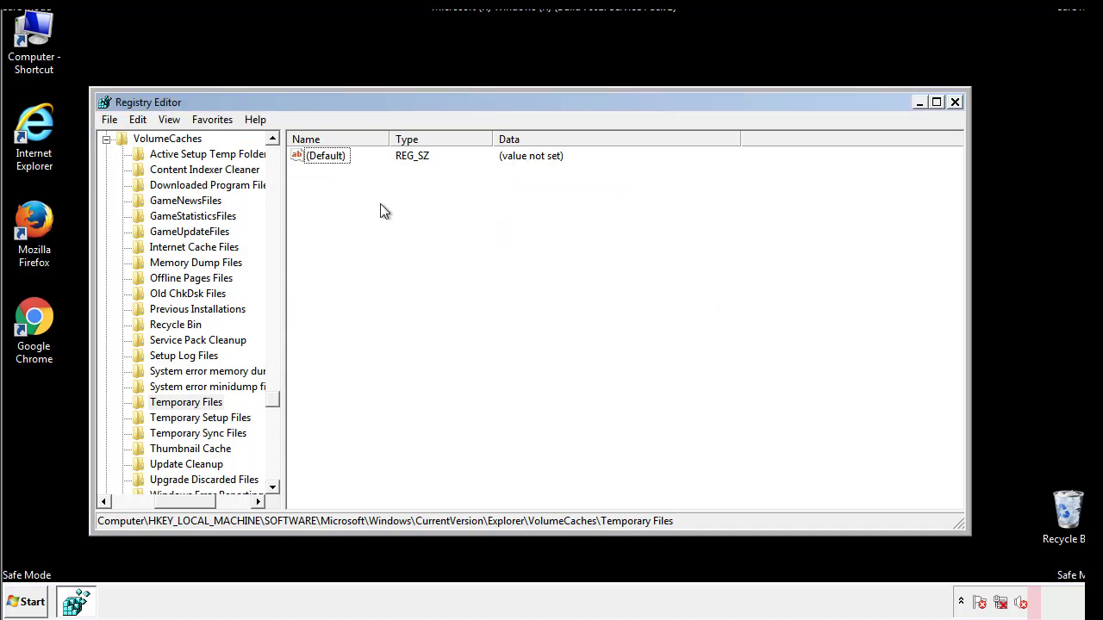
- Close Registry Editor and relaunch msconfig from the Start menu search
left_click(956, 102)
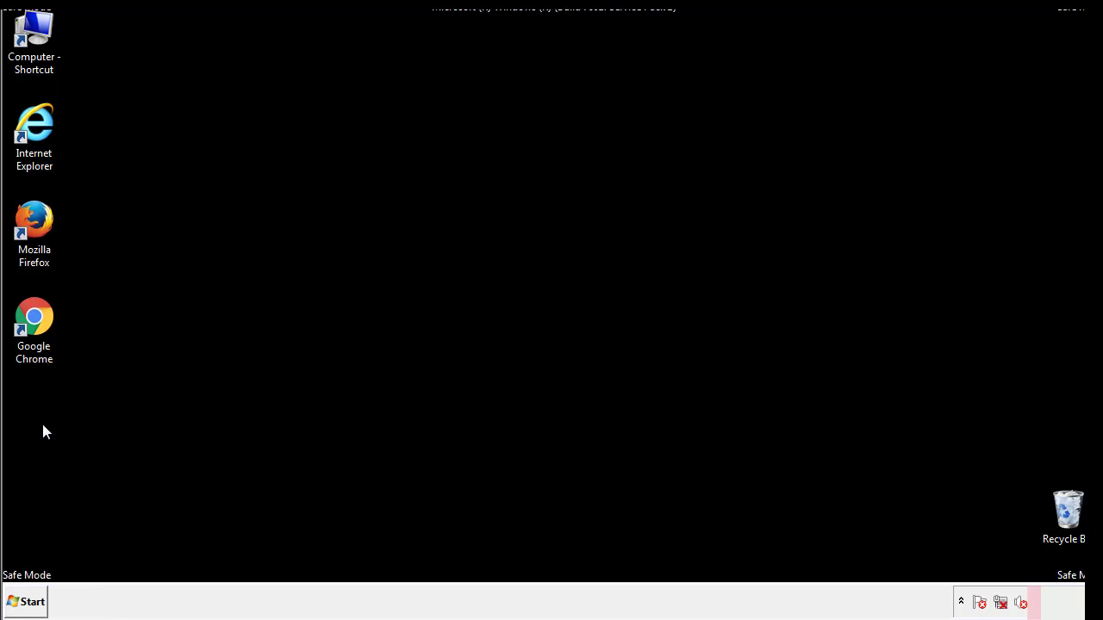
left_click(22, 604)
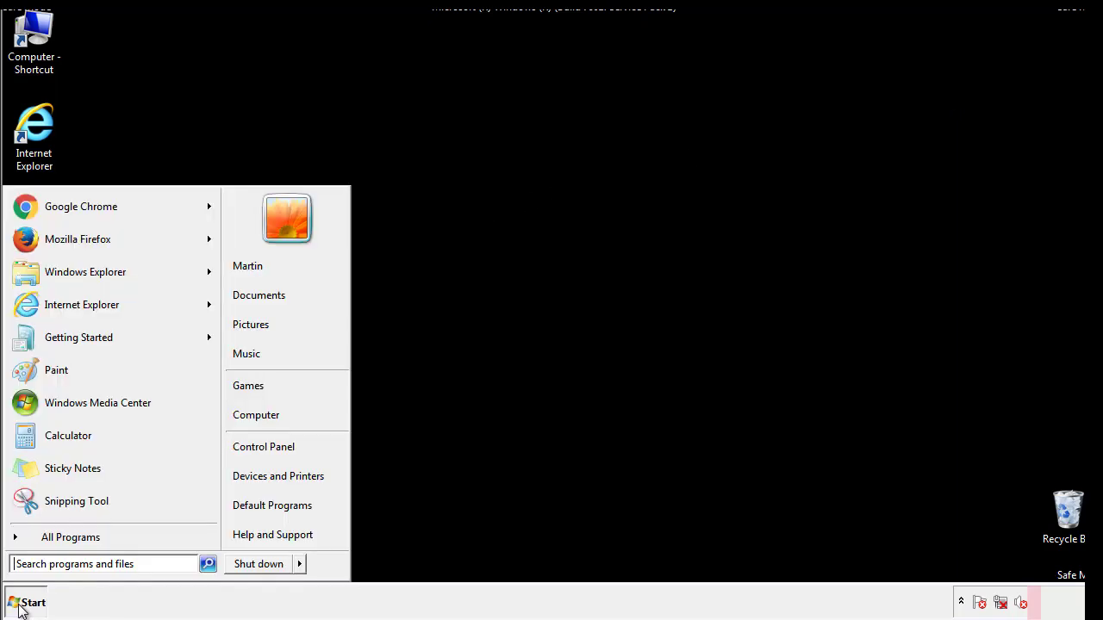
left_click(60, 564)
type("mscon")
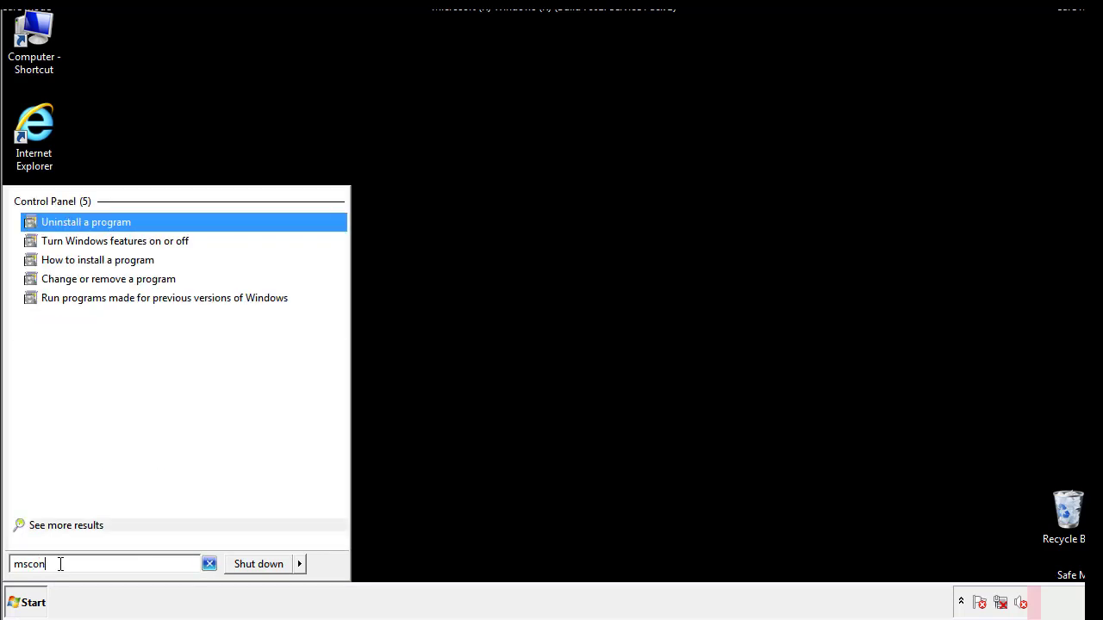
type("fig")
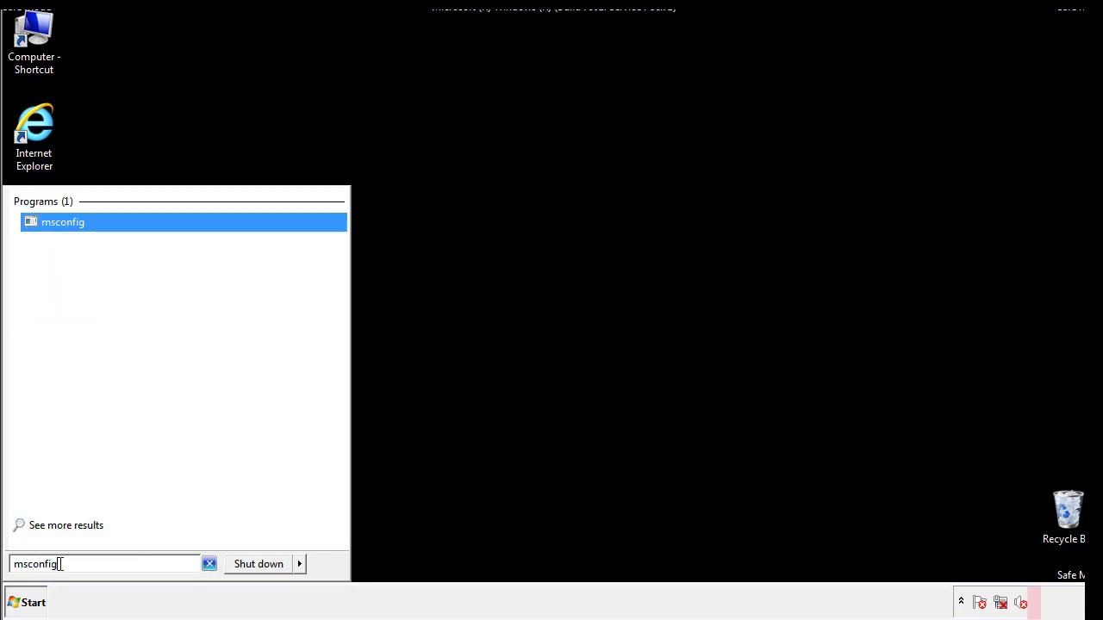
key("Return")
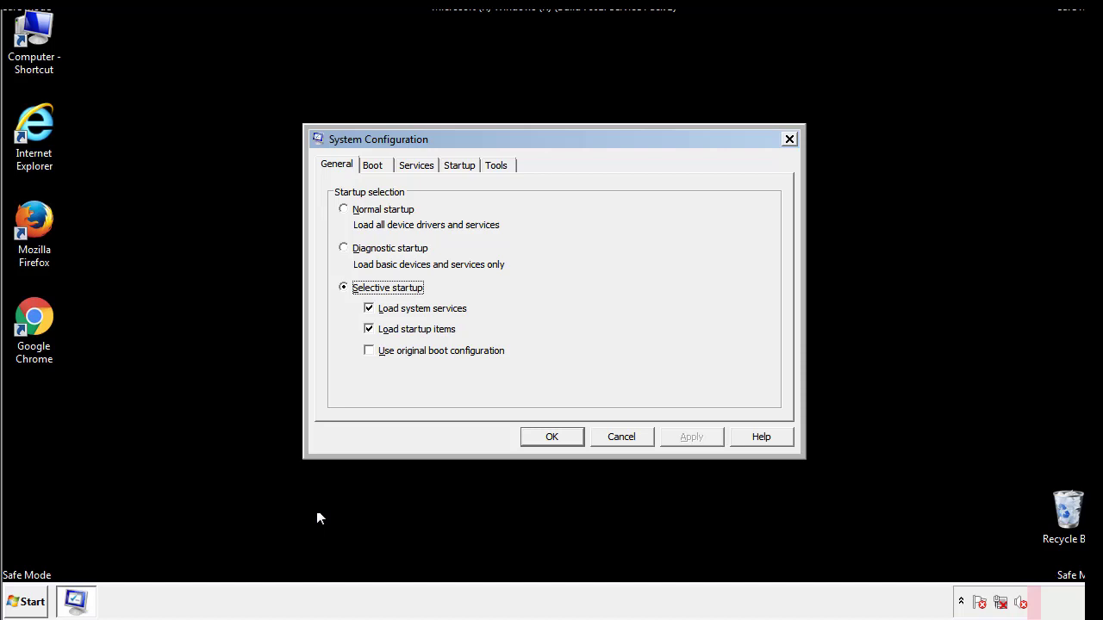
- Clear Safe boot on the Boot tab, apply it, and restart Windows normally
left_click(374, 165)
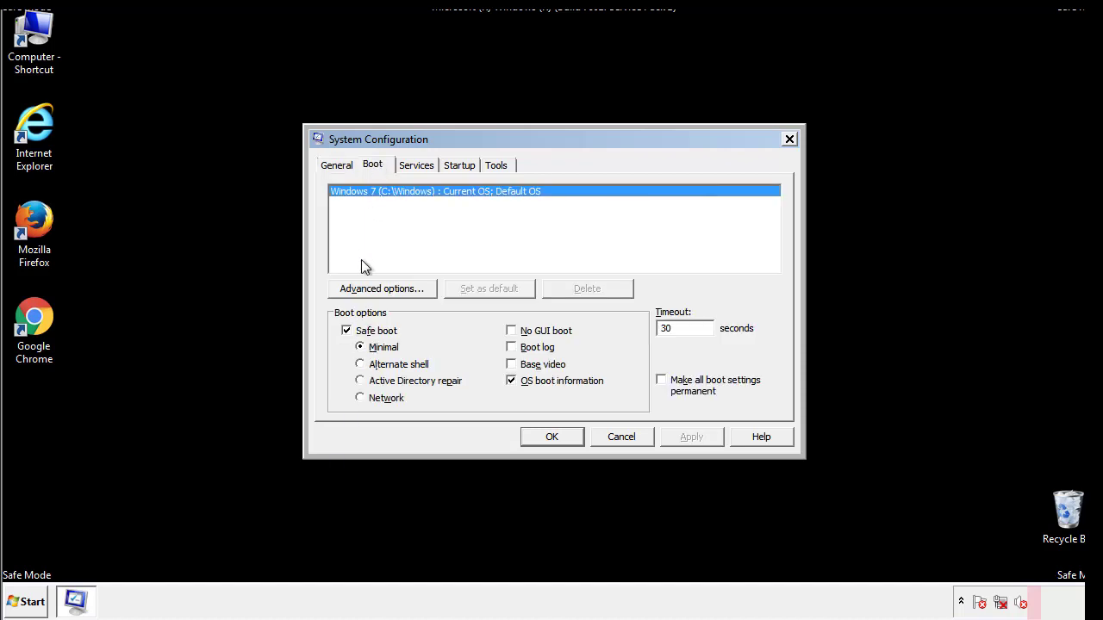
left_click(349, 332)
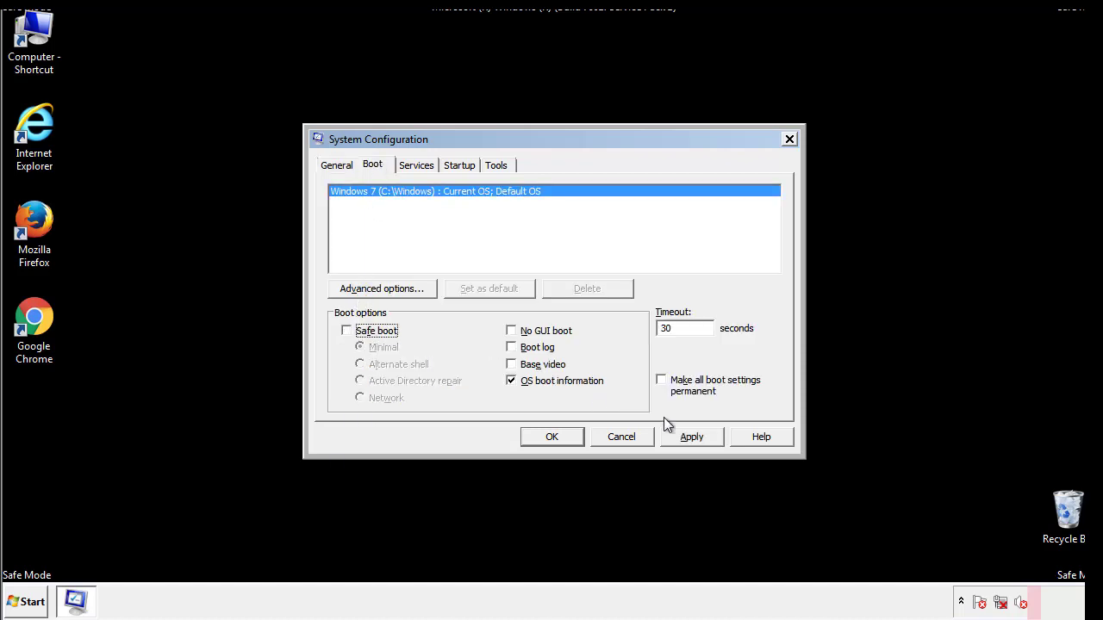
left_click(693, 436)
left_click(548, 437)
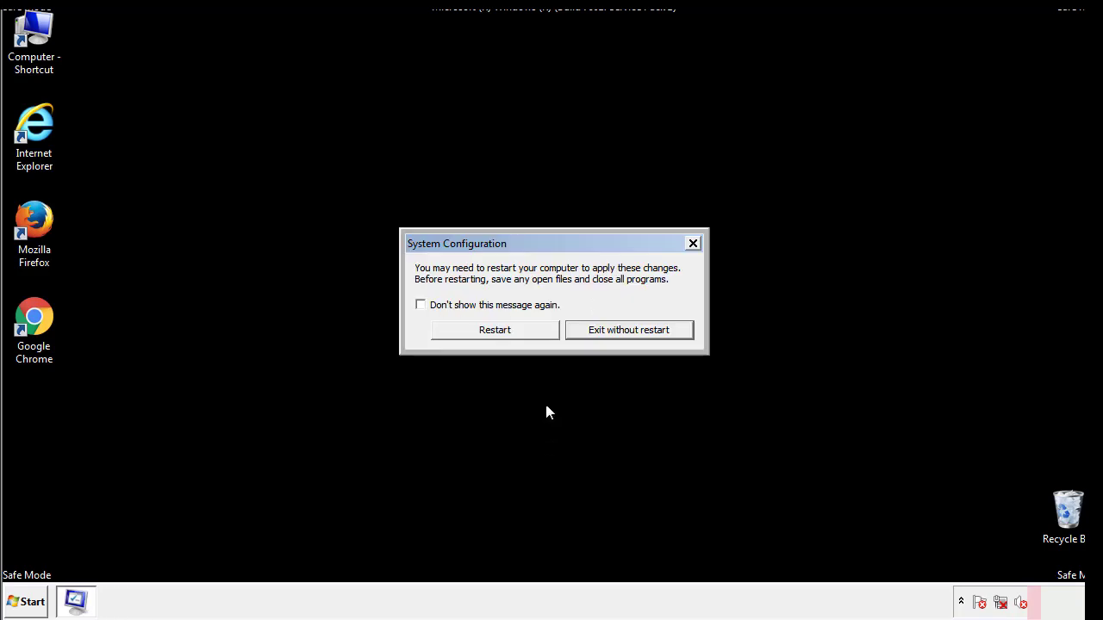
left_click(510, 335)
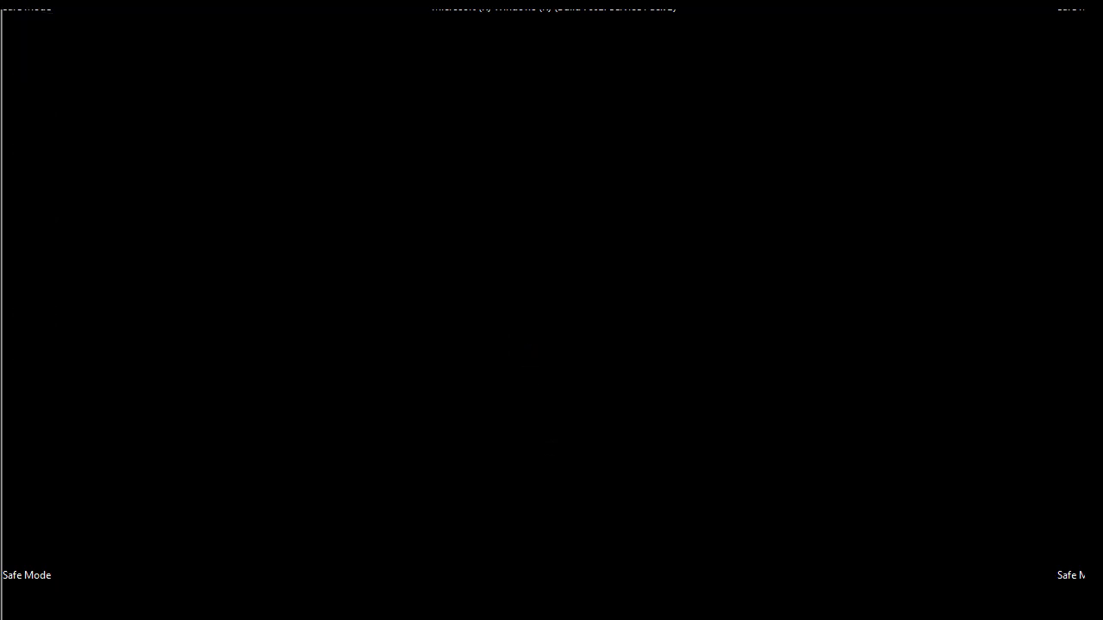